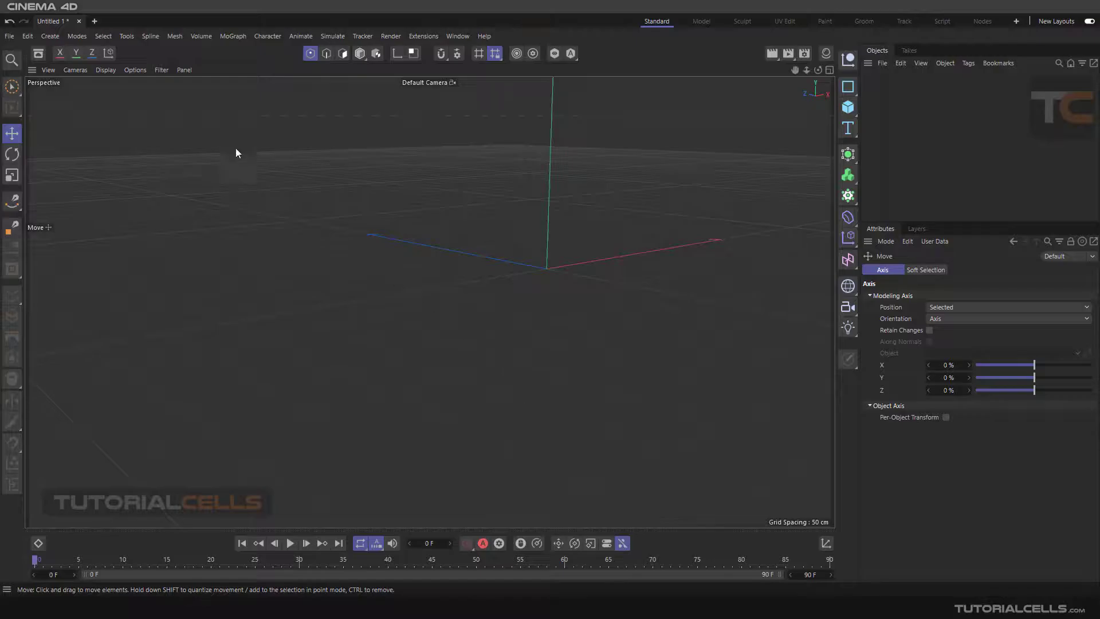
Look over the Spline menu's Add > Cross-Section entry without choosing it, then show four viewports.
click(153, 38)
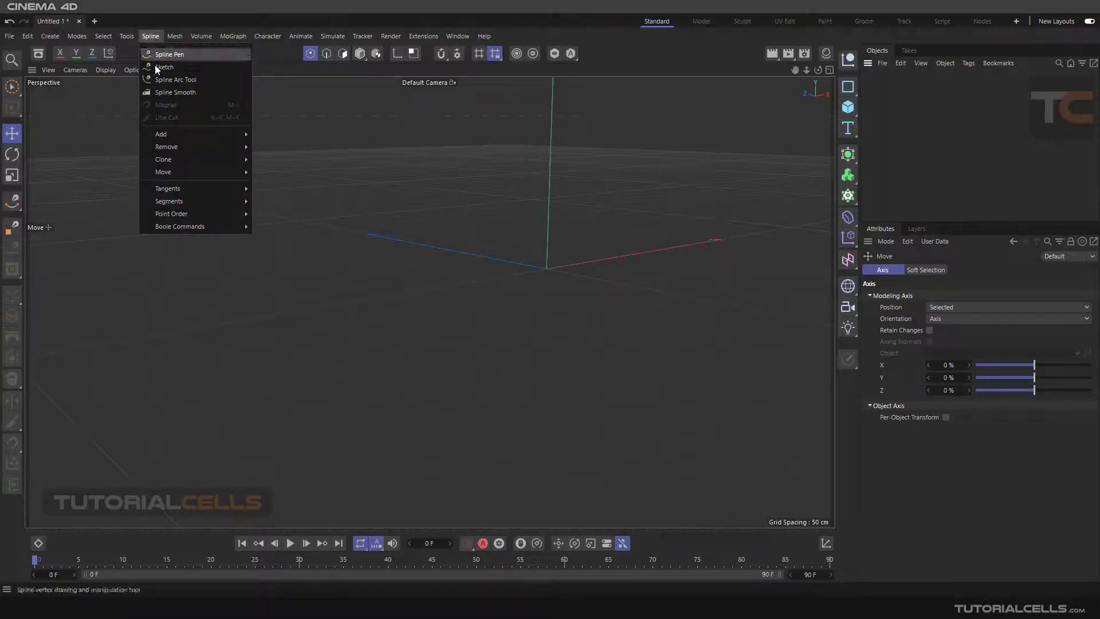
mouse_move(170, 132)
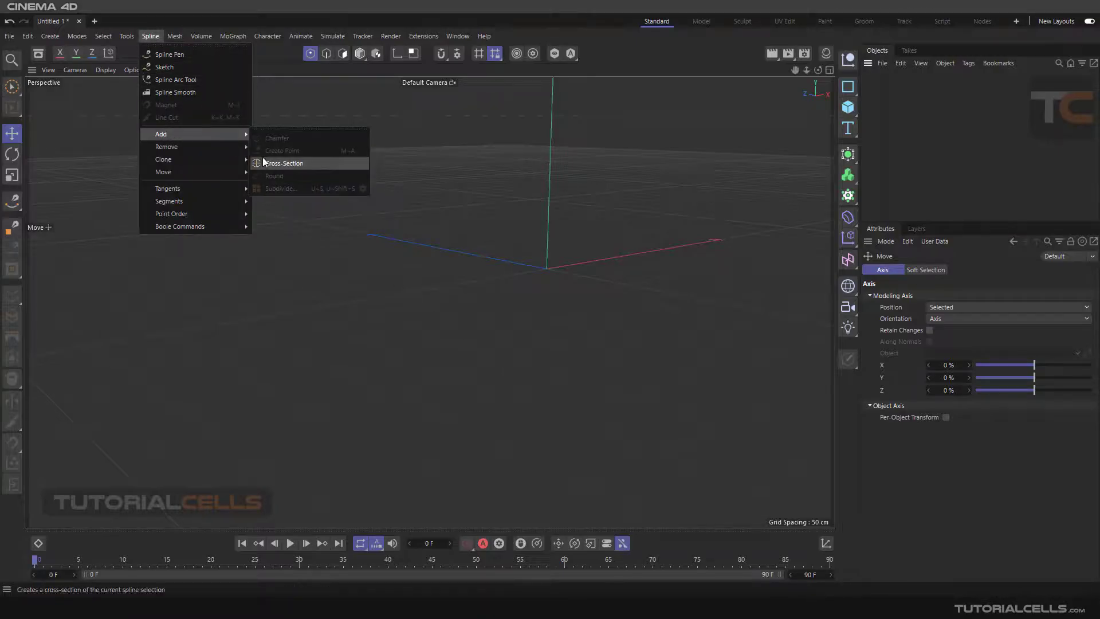
click(535, 281)
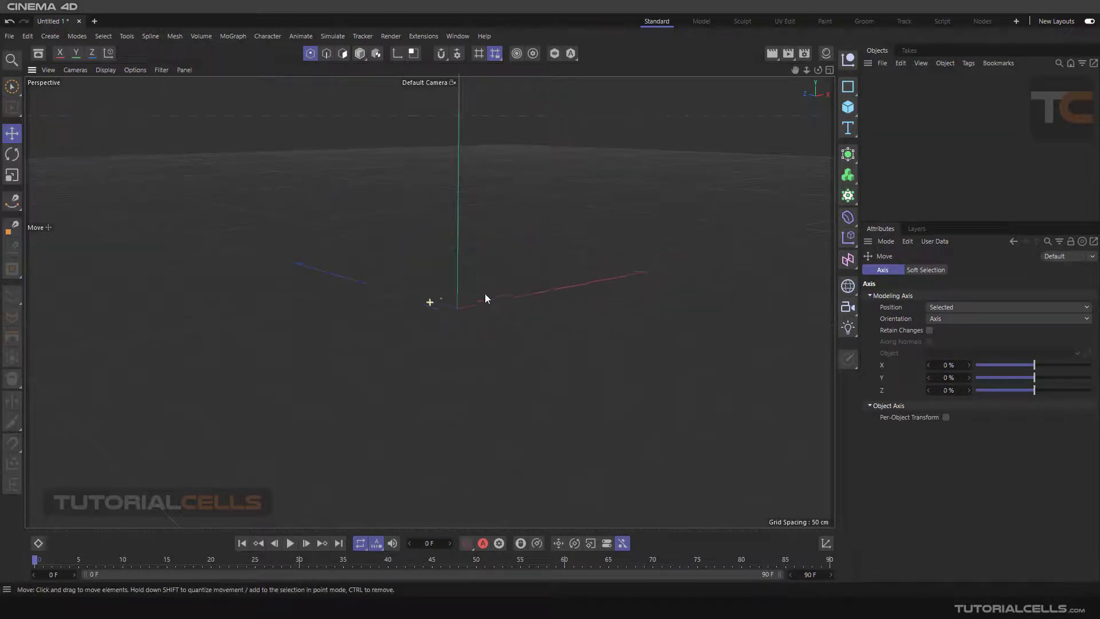
middle_click(548, 268)
middle_click(575, 208)
Draw the first curved Bezier spline, Spline, in the Top view with the Spline Pen.
middle_click(465, 242)
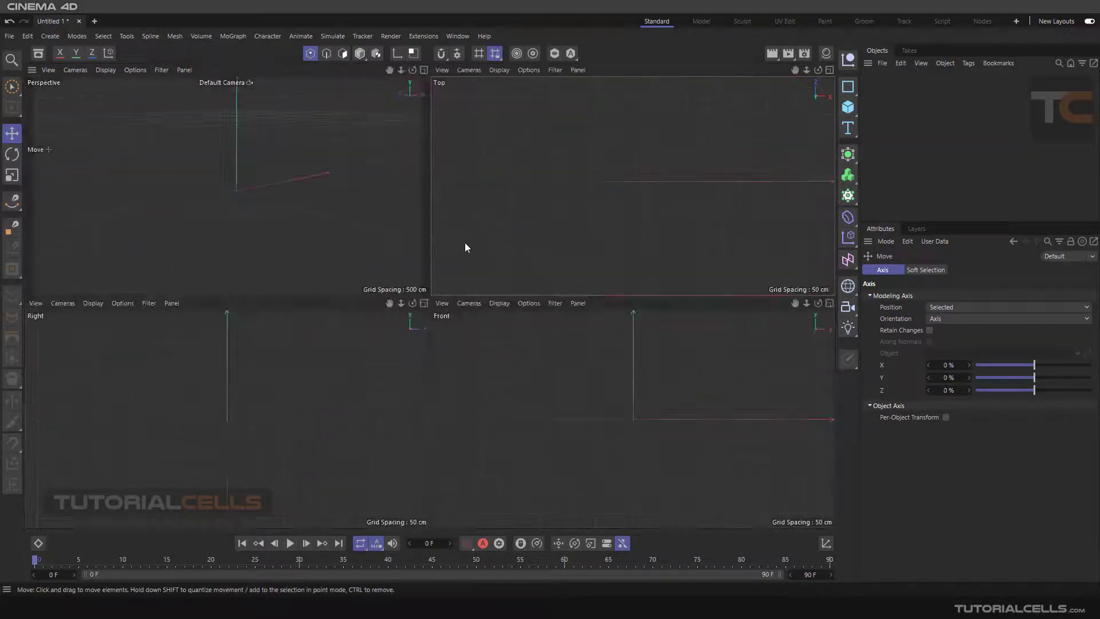
click(12, 201)
click(518, 167)
drag(550, 174, 569, 174)
mouse_move(633, 154)
mouse_down()
mouse_move(697, 173)
mouse_move(768, 167)
mouse_up()
key(Escape)
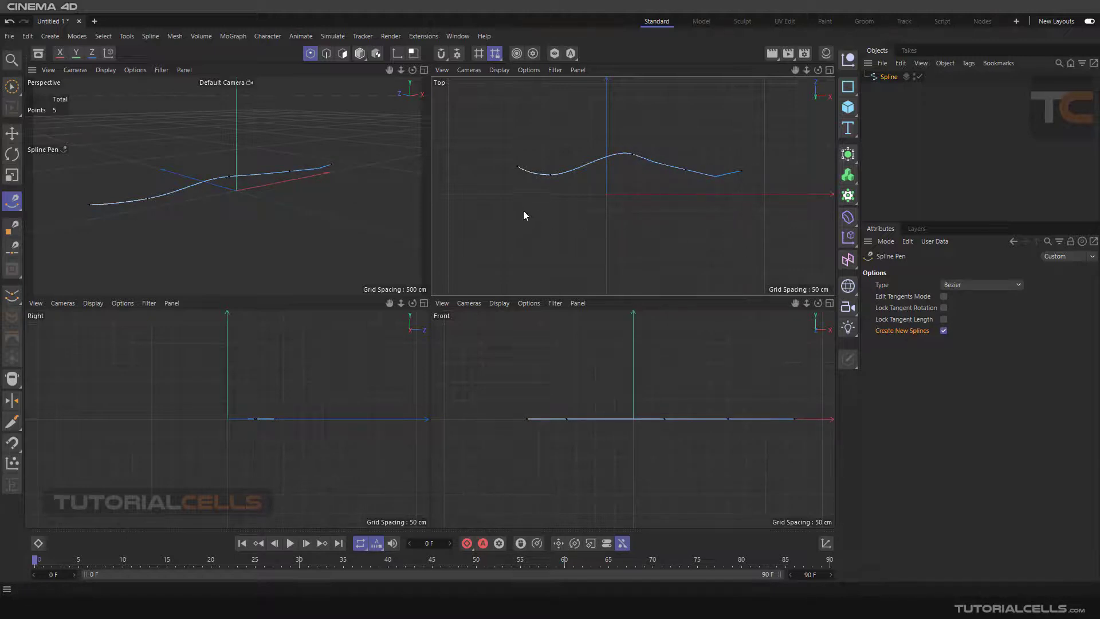
Draw a second curved Bezier spline, Spline.1, below it and view both in Perspective.
click(522, 234)
click(585, 225)
drag(629, 209, 762, 234)
click(663, 214)
key(Escape)
middle_click(338, 188)
alt+drag(390, 276, 422, 256)
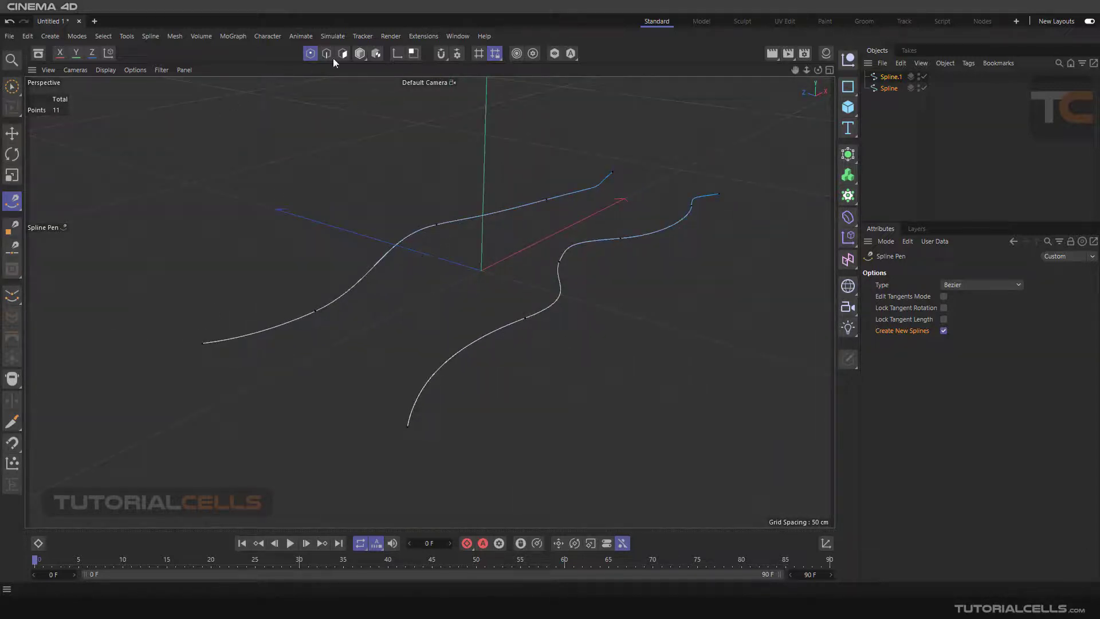
Select the upper spline in Model mode and rotate a copy, Spline.2, around the centre.
click(360, 53)
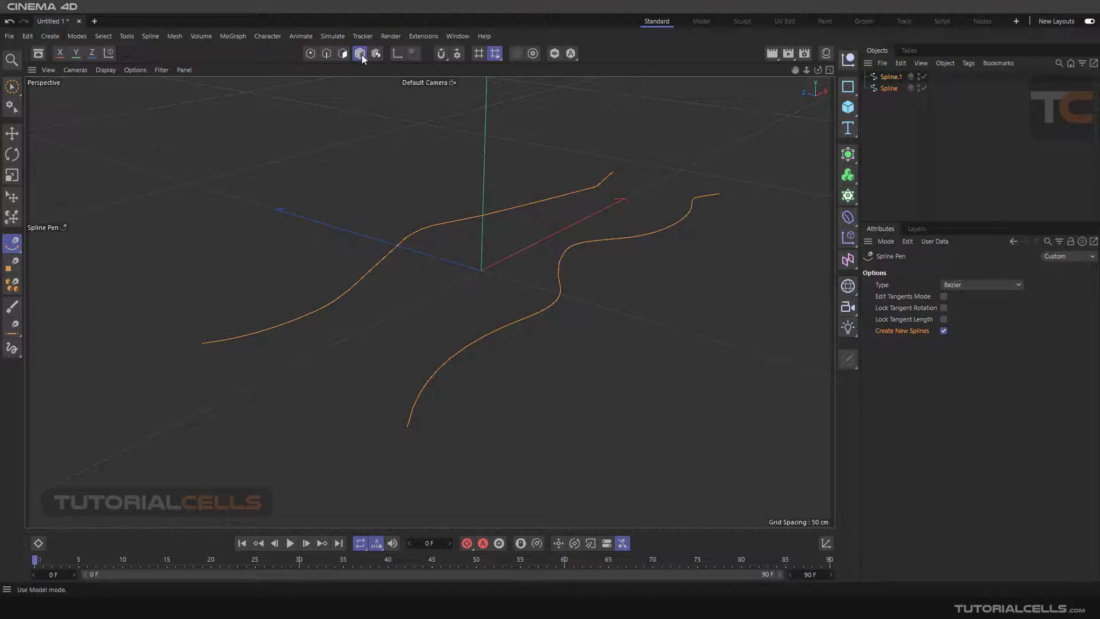
click(517, 206)
click(8, 134)
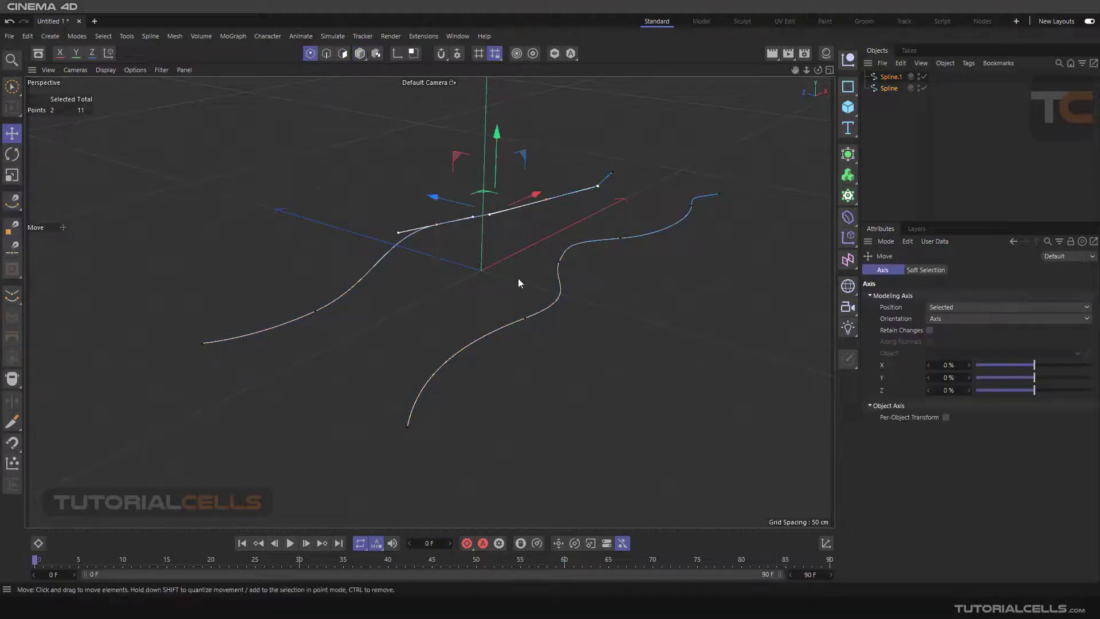
click(459, 256)
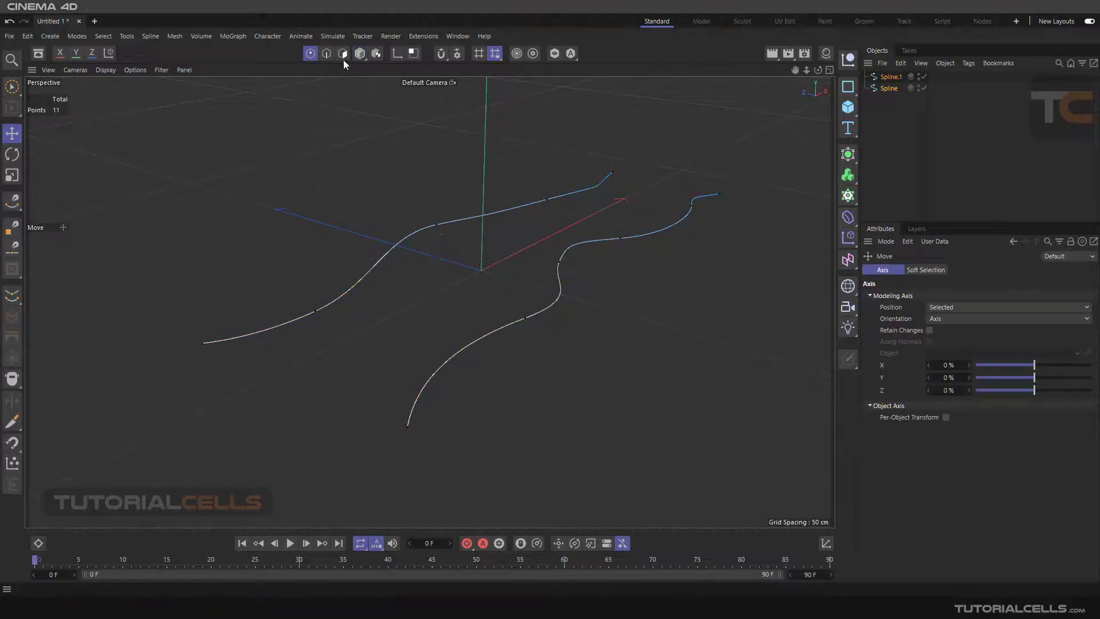
click(359, 53)
scroll(434, 243, down, 2)
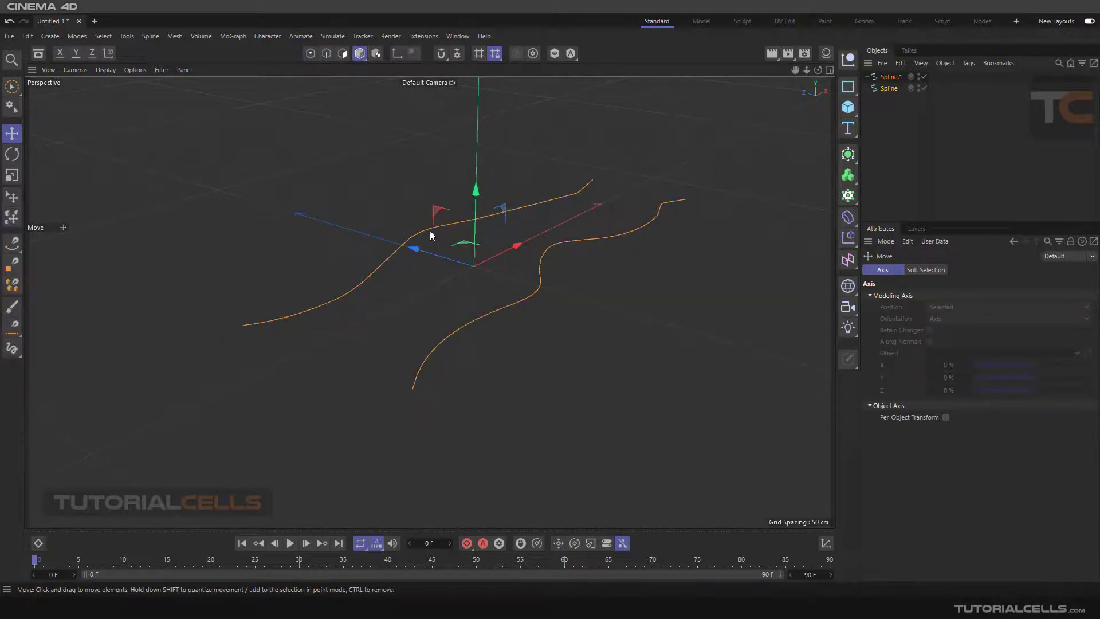
click(428, 229)
scroll(452, 244, up, 2)
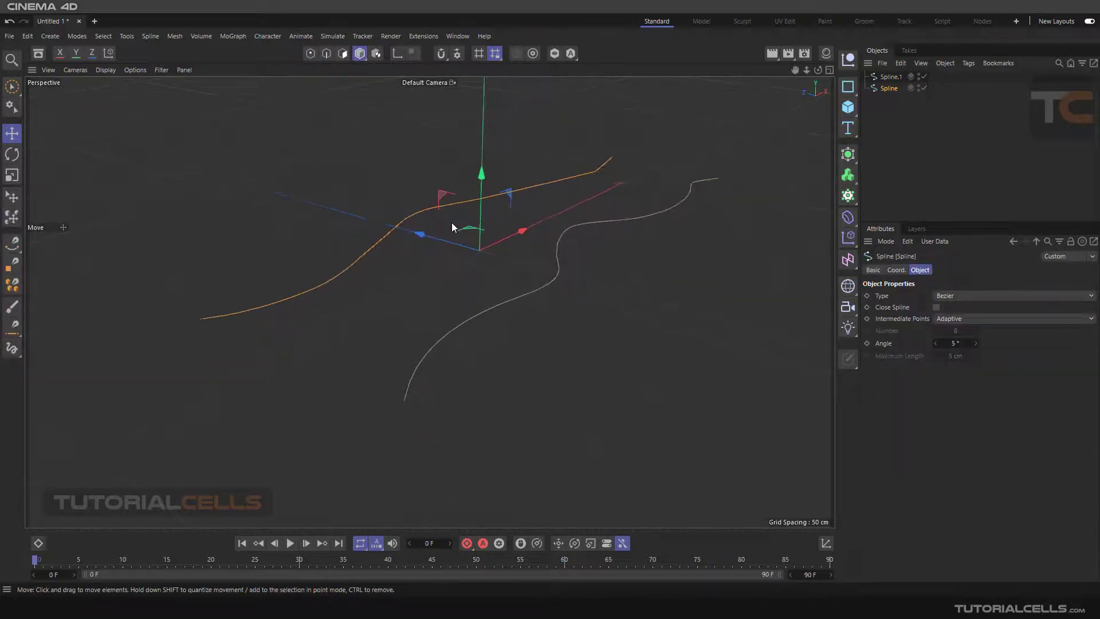
click(12, 154)
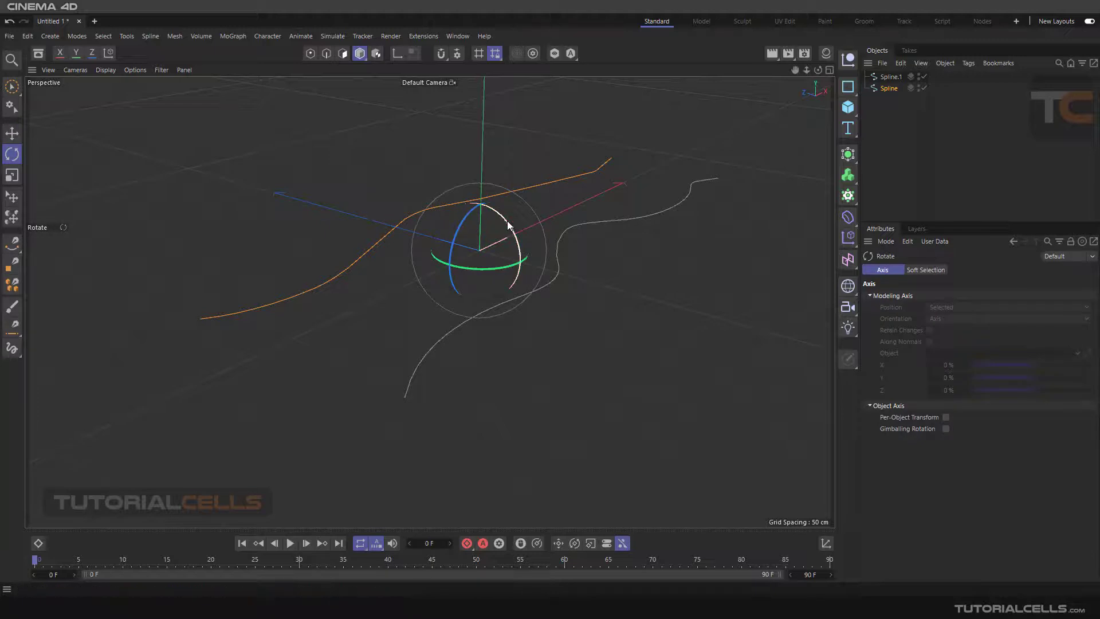
drag(508, 224, 539, 302)
alt+drag(460, 266, 571, 220)
Rotate a copy of Spline.1 into Spline.3 and return to the four-view layout.
click(576, 232)
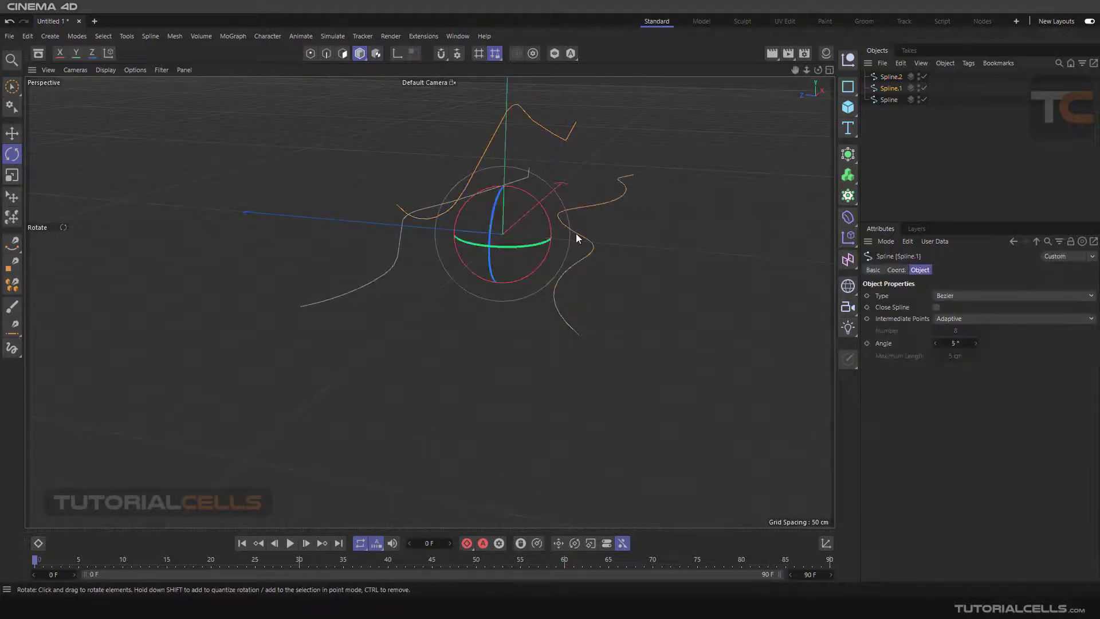
ctrl+drag(525, 199, 419, 305)
click(346, 256)
alt+drag(346, 255, 451, 269)
middle_click(453, 258)
scroll(606, 205, up, 2)
scroll(606, 205, down, 2)
alt+middle_drag(607, 205, 597, 204)
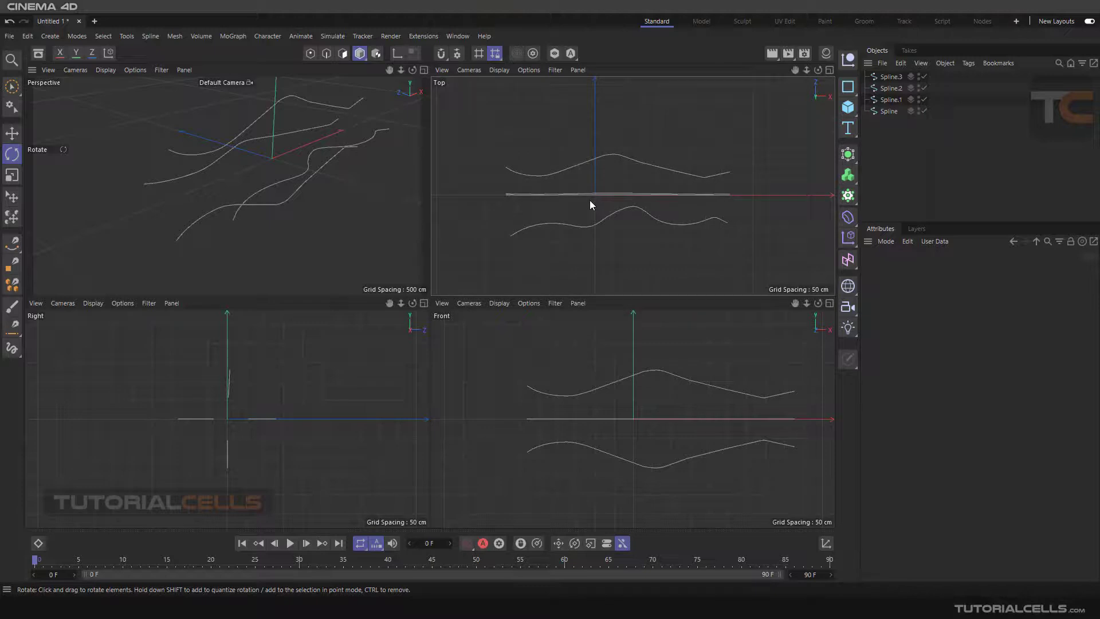
Select all four splines in Point mode and activate Cross-Section with a 45° constrain angle.
click(890, 76)
ctrl+click(892, 89)
click(505, 133)
drag(889, 141, 875, 75)
click(731, 109)
right_click(721, 109)
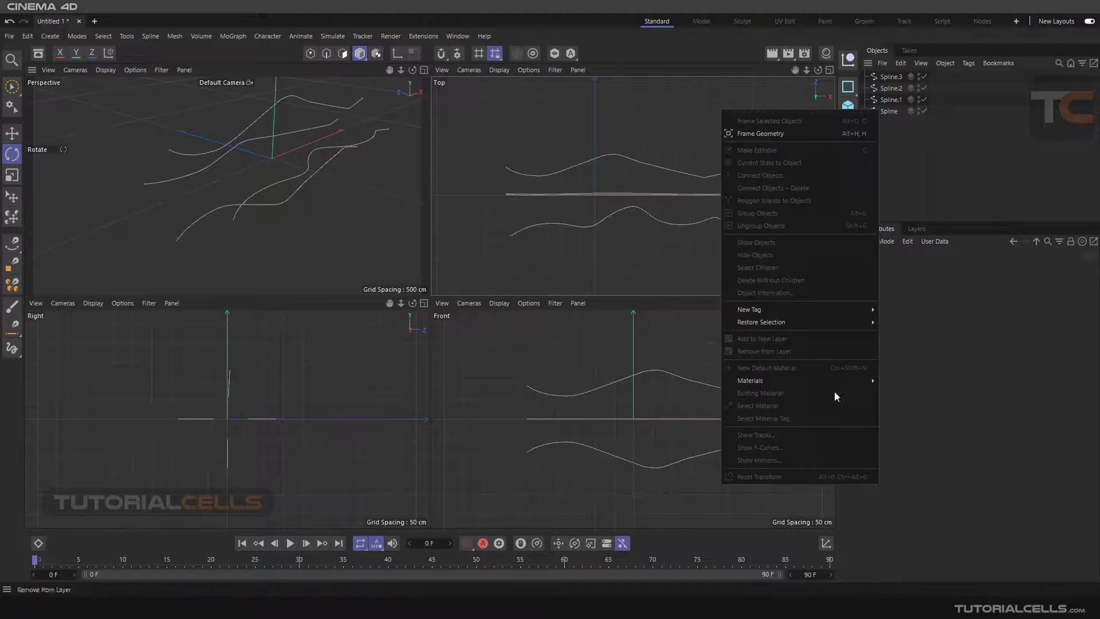
click(657, 95)
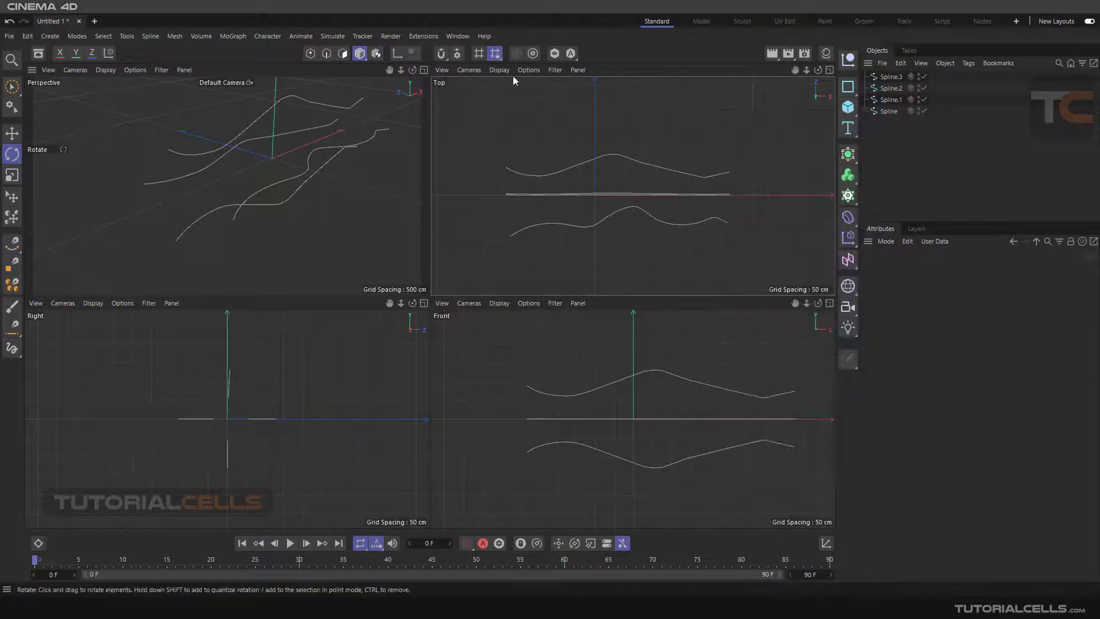
click(311, 54)
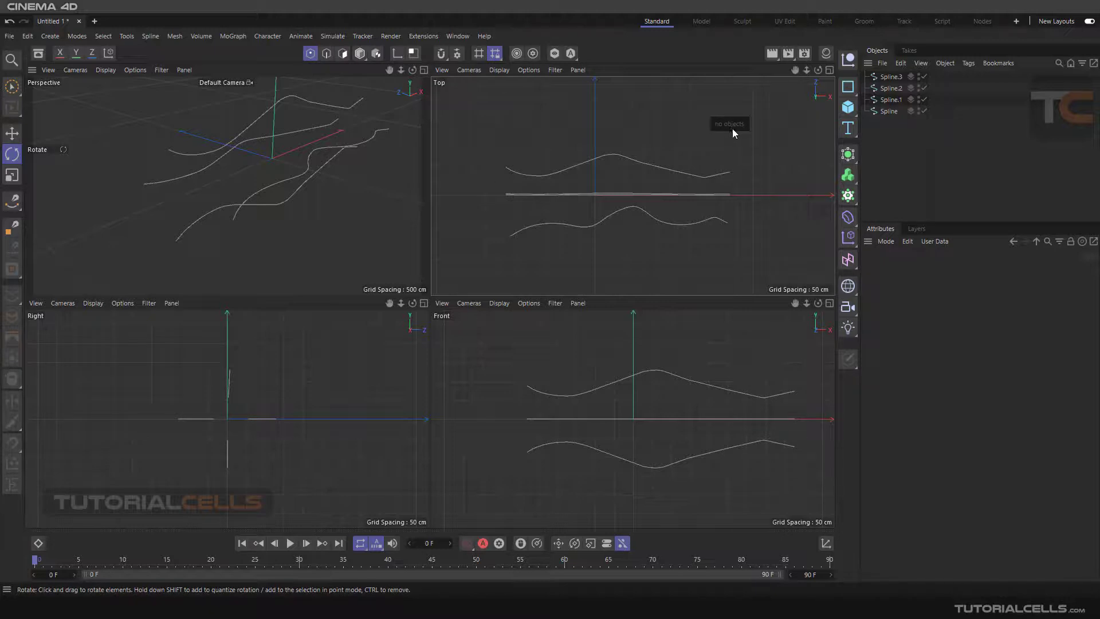
drag(875, 128, 869, 70)
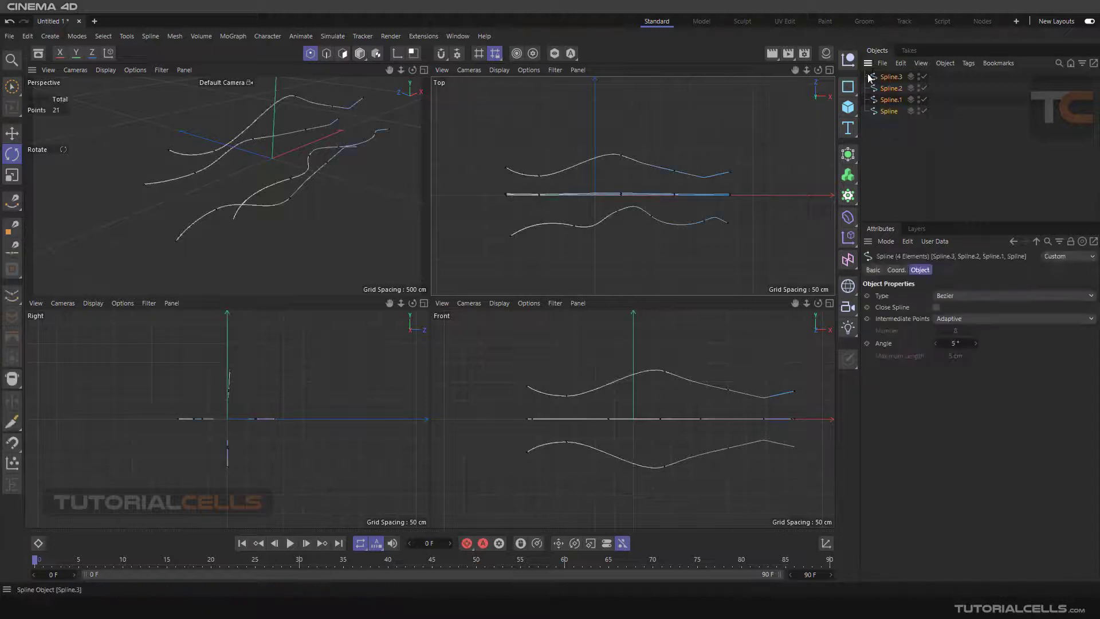
right_click(671, 111)
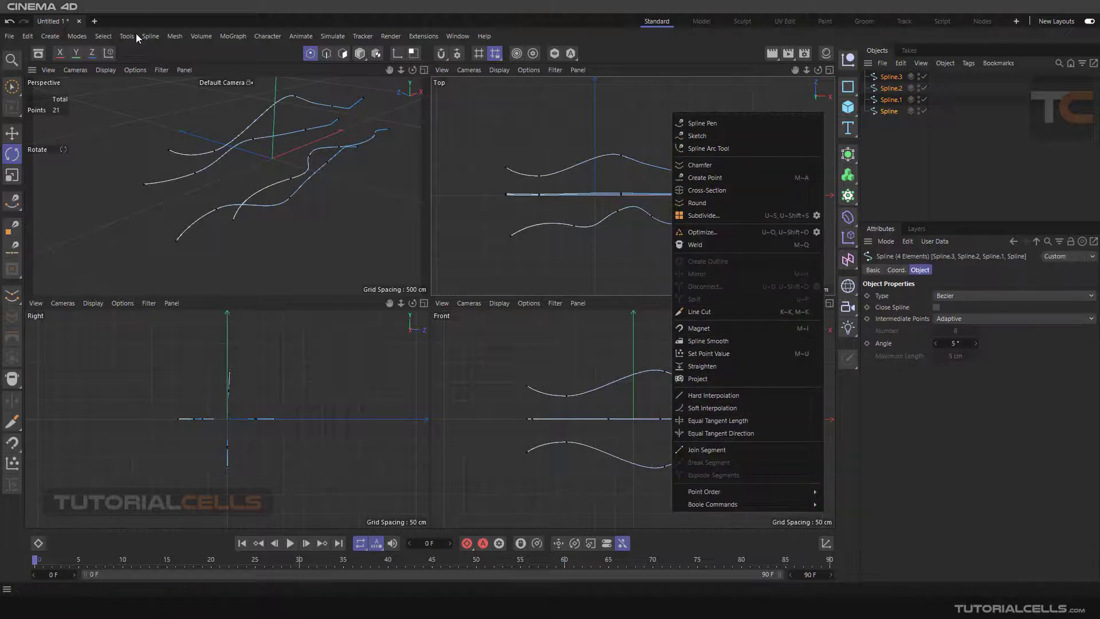
click(765, 194)
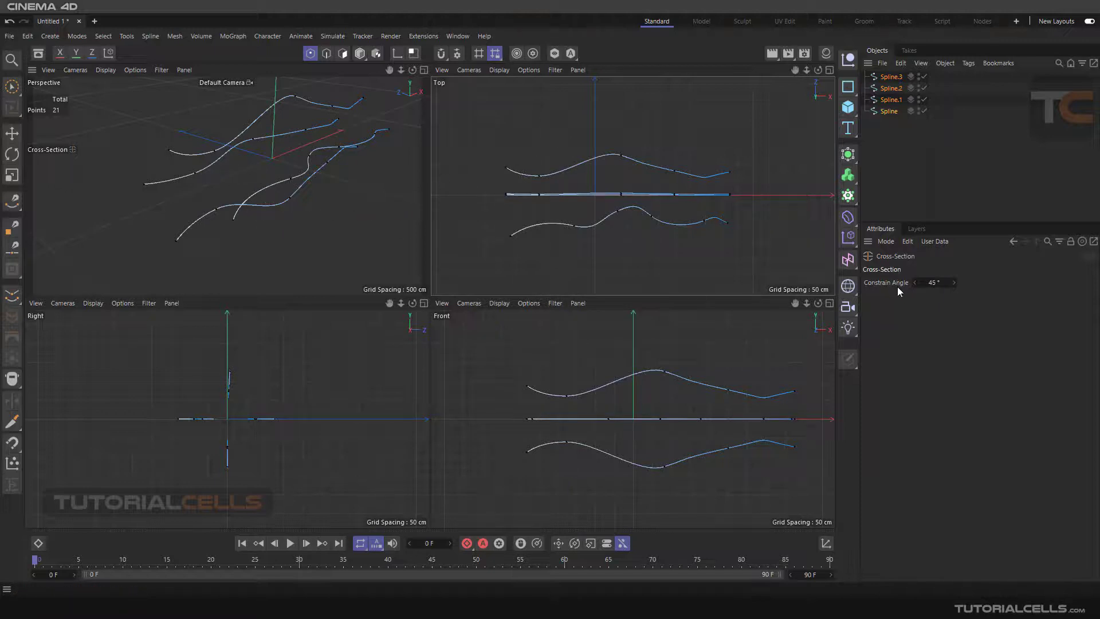
Drag a vertical cross-section line across the guides in the Top view, creating ring Spline.4.
mouse_move(540, 127)
mouse_down()
mouse_move(568, 204)
mouse_move(568, 251)
mouse_move(625, 236)
mouse_move(658, 160)
mouse_move(559, 87)
mouse_up()
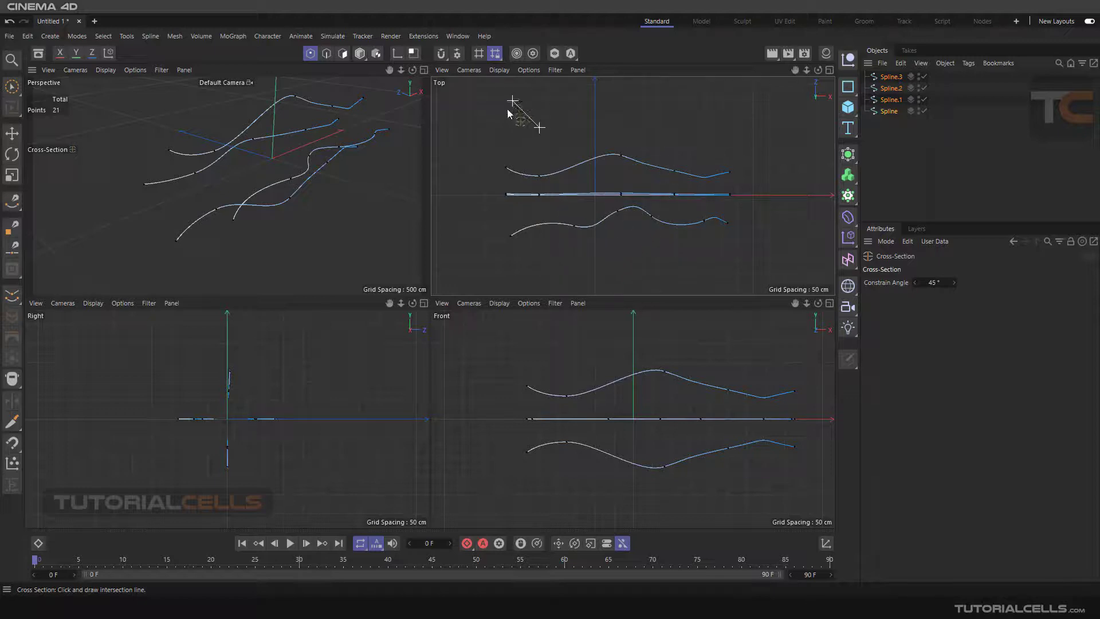
shift+drag(488, 152, 551, 260)
shift+drag(548, 251, 548, 250)
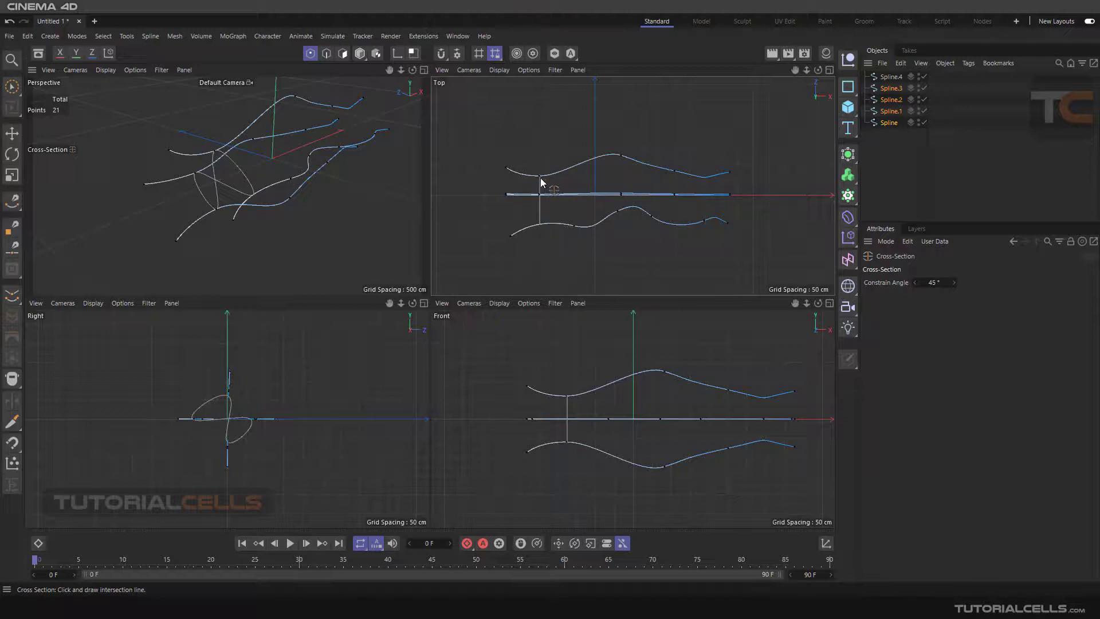
Maximize the Perspective view and select the Spline.4 ring in Model mode.
alt+drag(215, 181, 250, 163)
middle_click(257, 156)
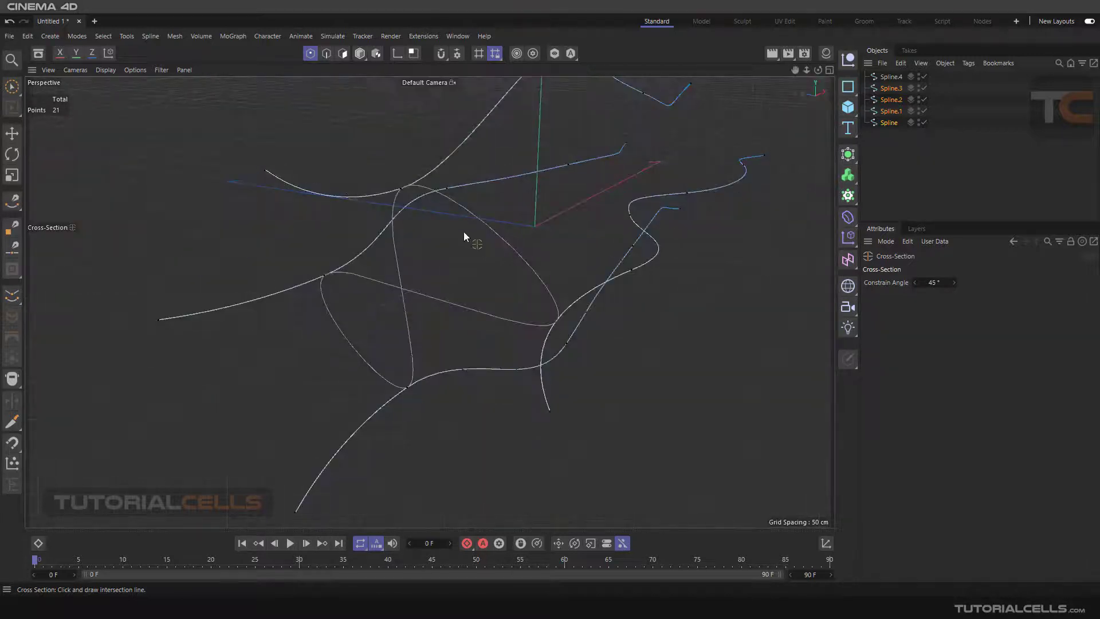
scroll(463, 232, down, 2)
click(17, 135)
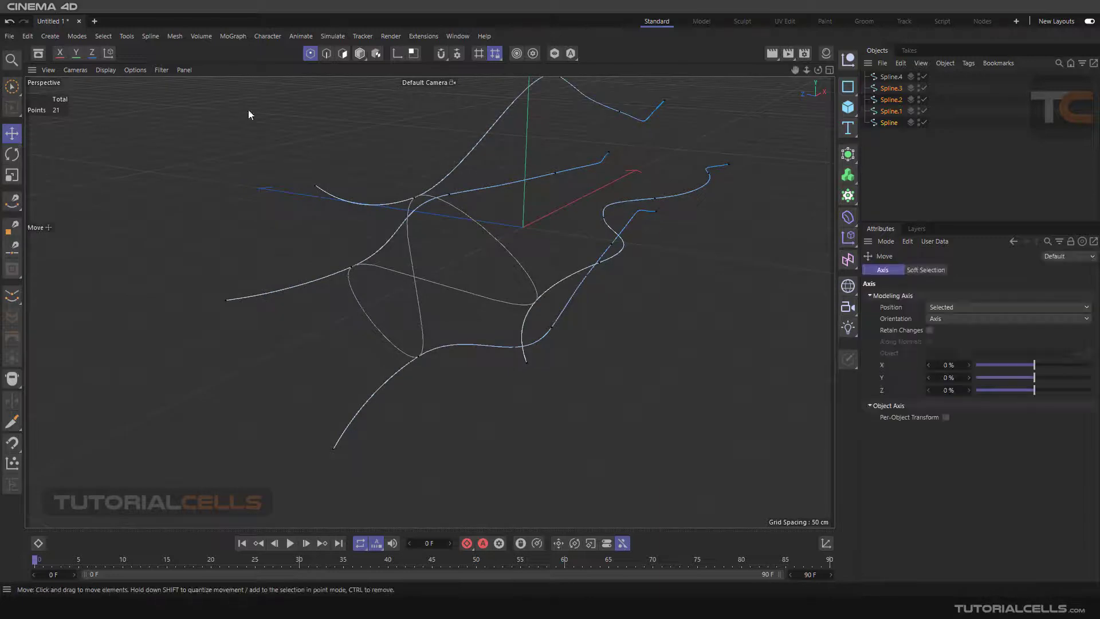
click(360, 57)
click(451, 204)
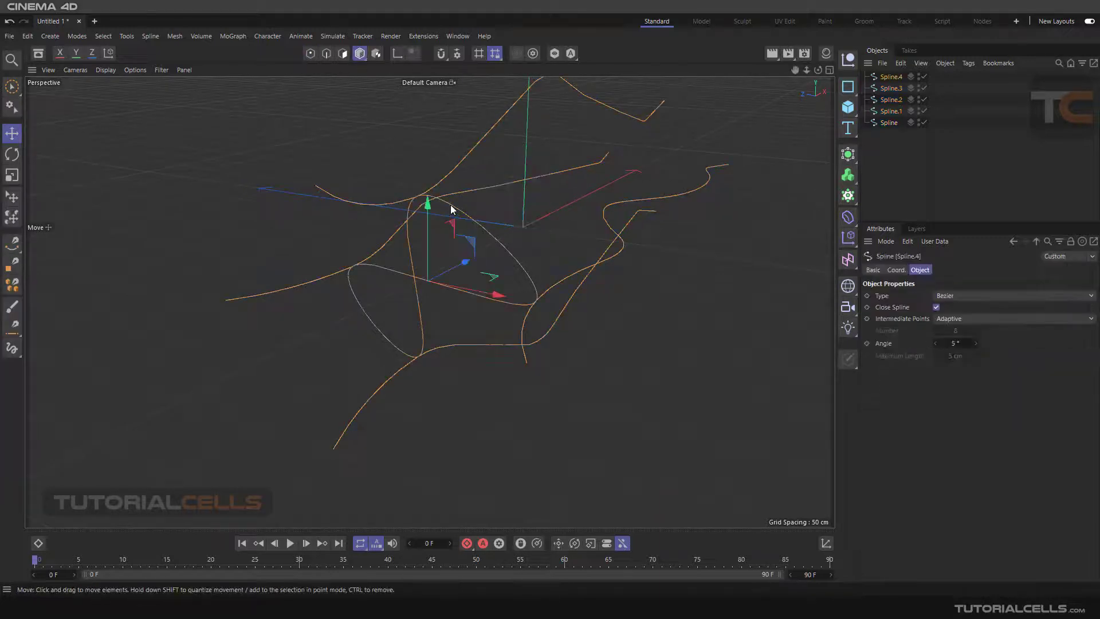
alt+drag(463, 274, 659, 255)
Delete the Spline.4 ring and orbit to inspect the four remaining guide splines.
key(Delete)
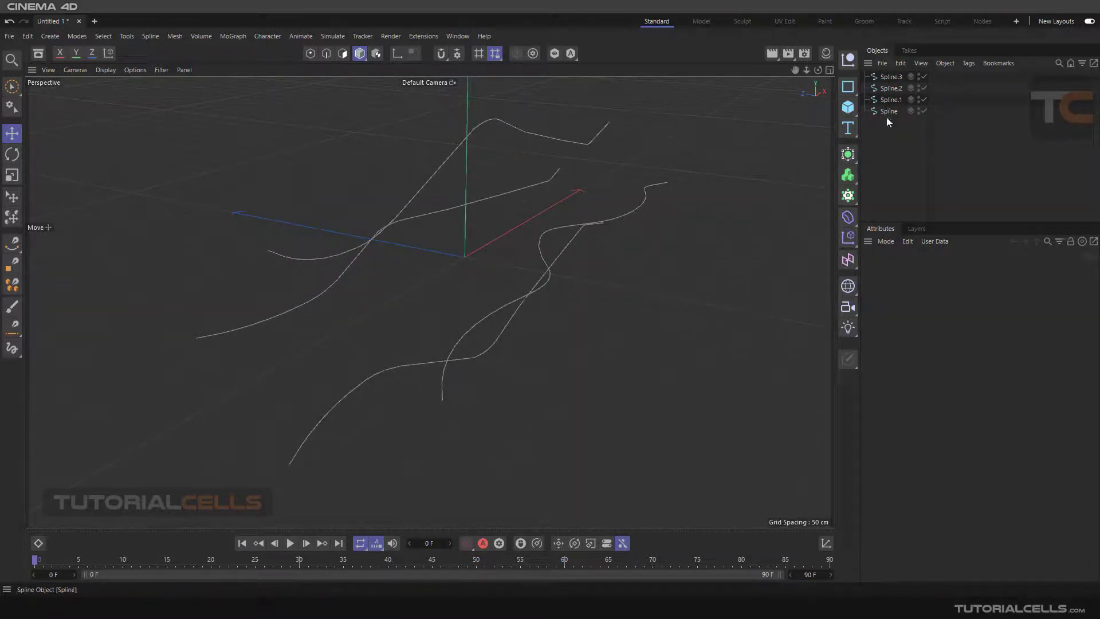
click(886, 77)
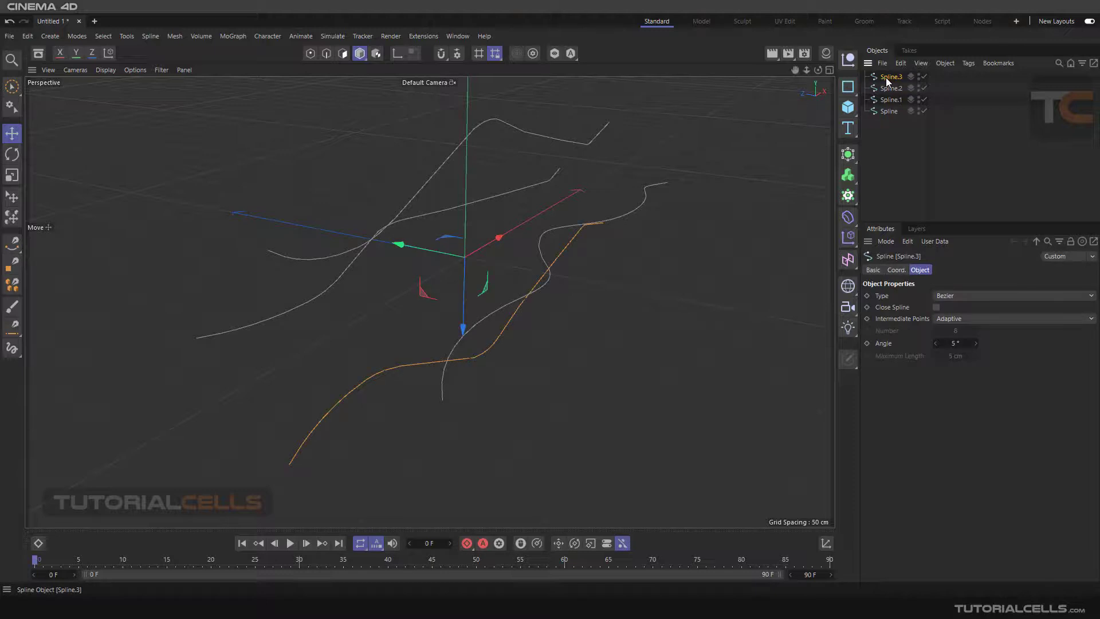
alt+drag(331, 313, 384, 283)
click(357, 290)
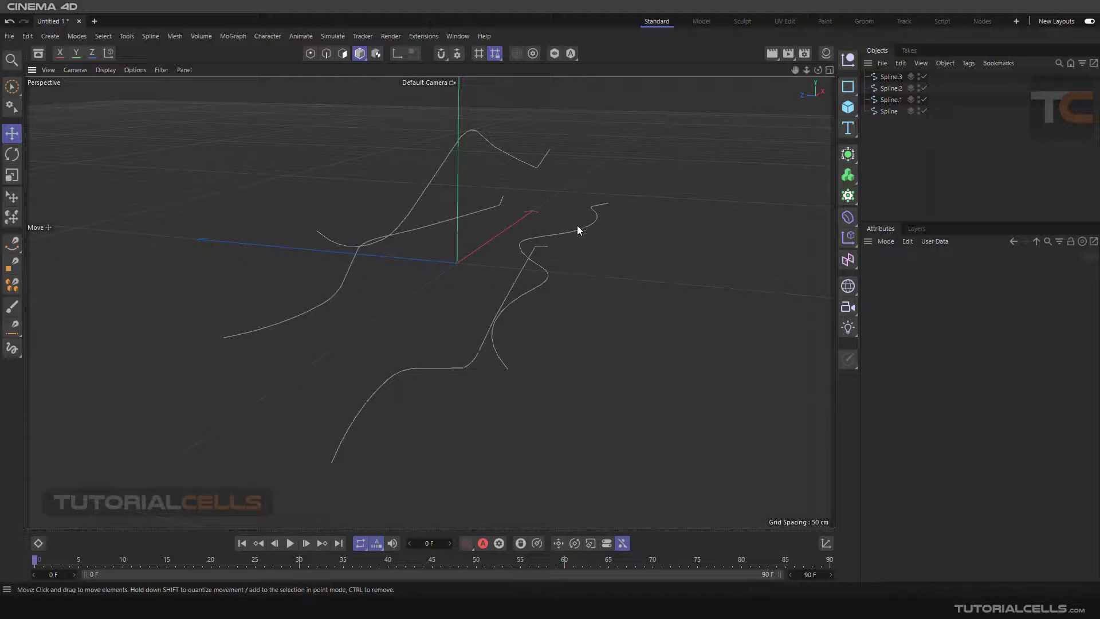
alt+drag(388, 309, 420, 298)
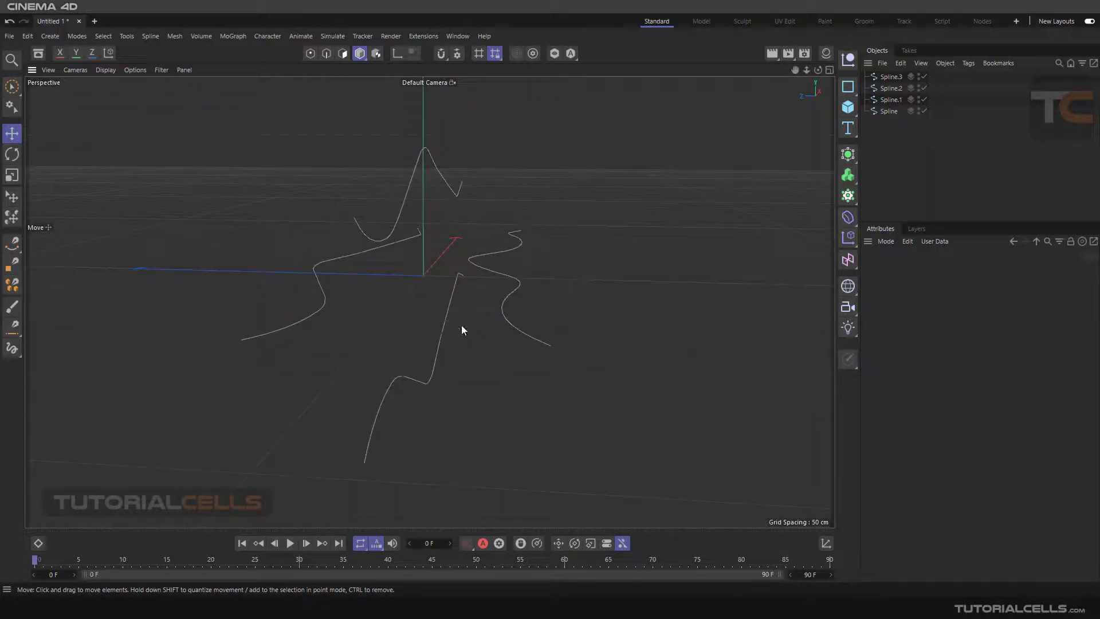
alt+drag(408, 285, 385, 299)
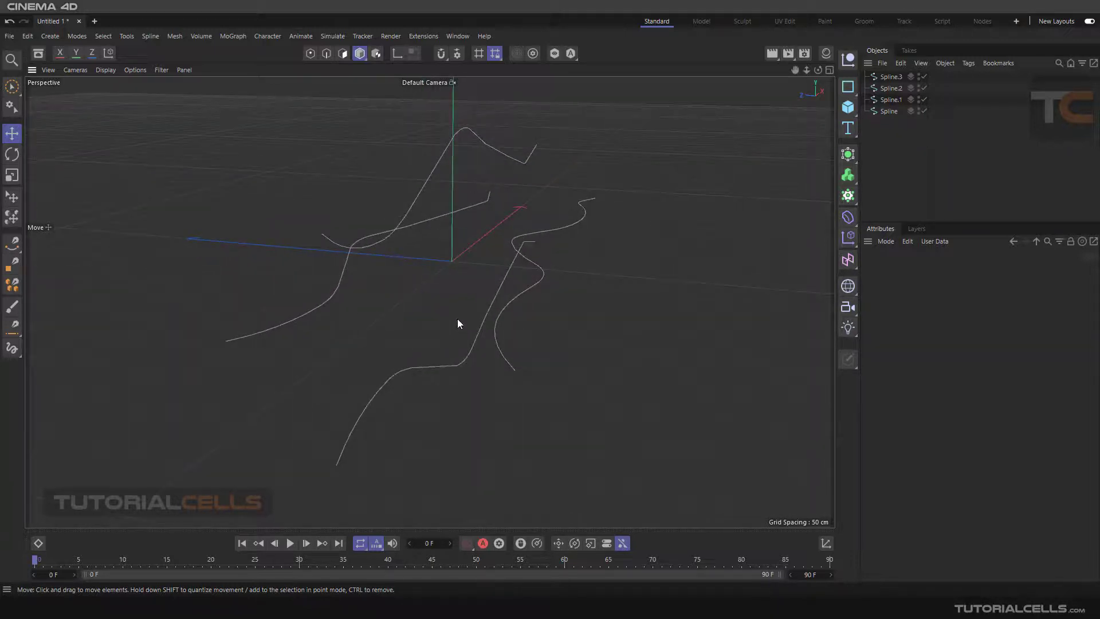
mouse_move(459, 317)
alt+mouse_down()
mouse_move(527, 290)
mouse_move(451, 317)
alt+mouse_up()
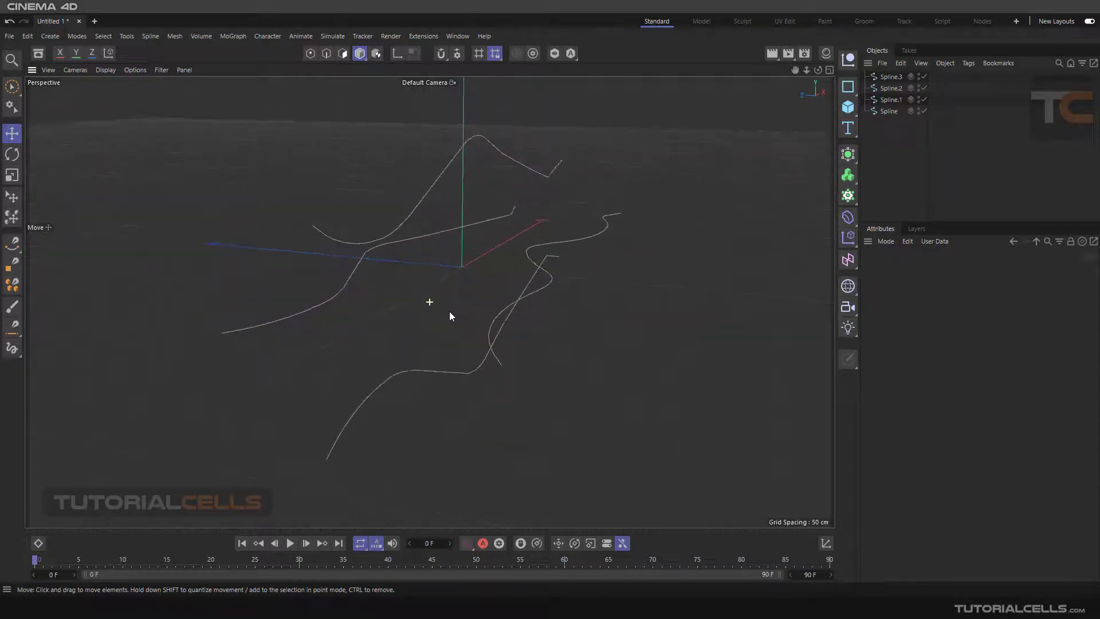
Rename the left guide spline to 1 and Spline.2 to 2.
click(336, 298)
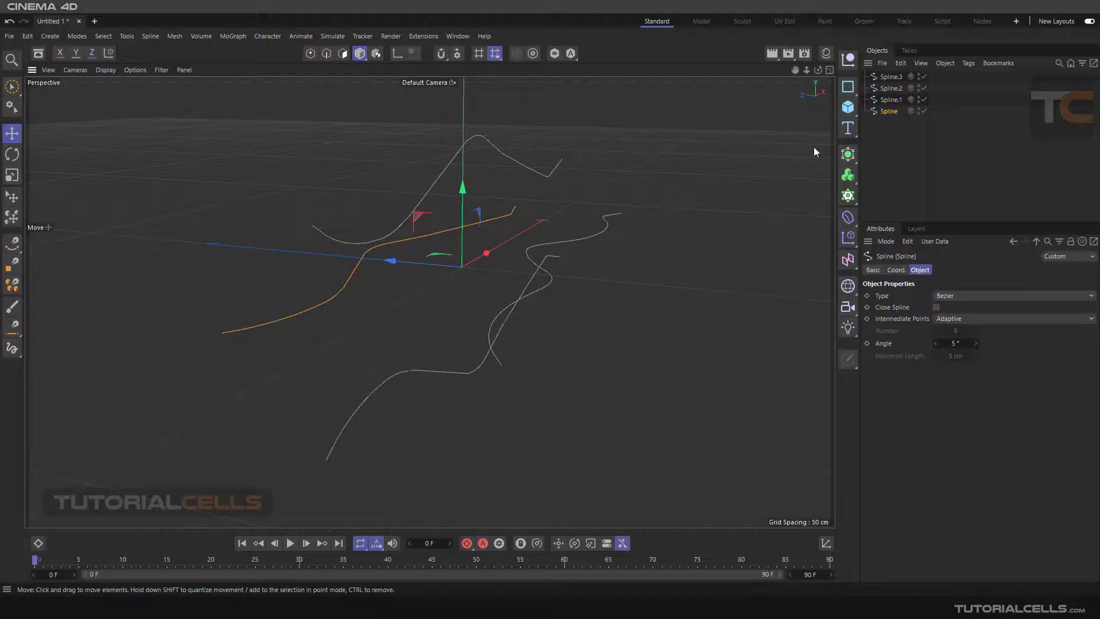
double_click(885, 112)
text(1)
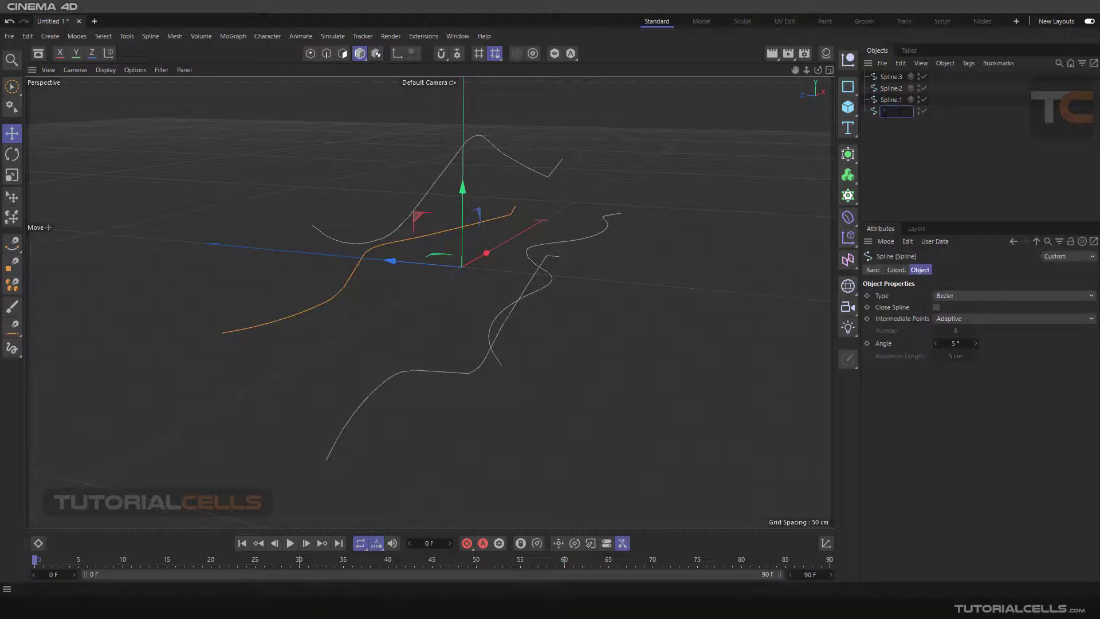
key(Return)
click(526, 164)
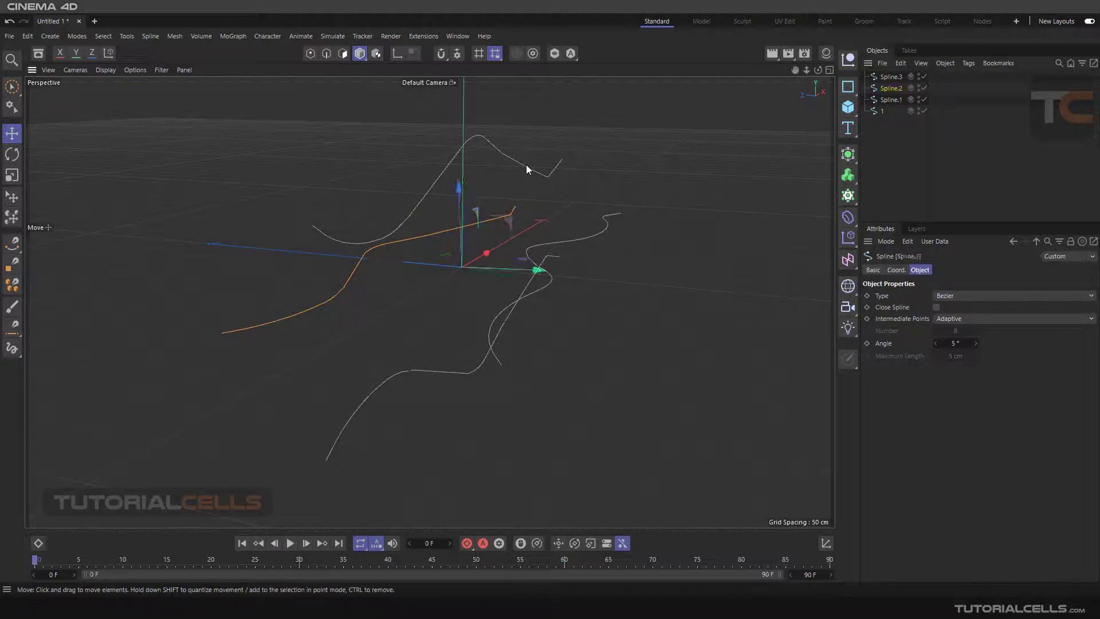
double_click(888, 90)
text(2)
key(Return)
Rename Spline.1 to 3 and Spline.3 to 4.
click(604, 229)
double_click(886, 100)
text(3)
key(Return)
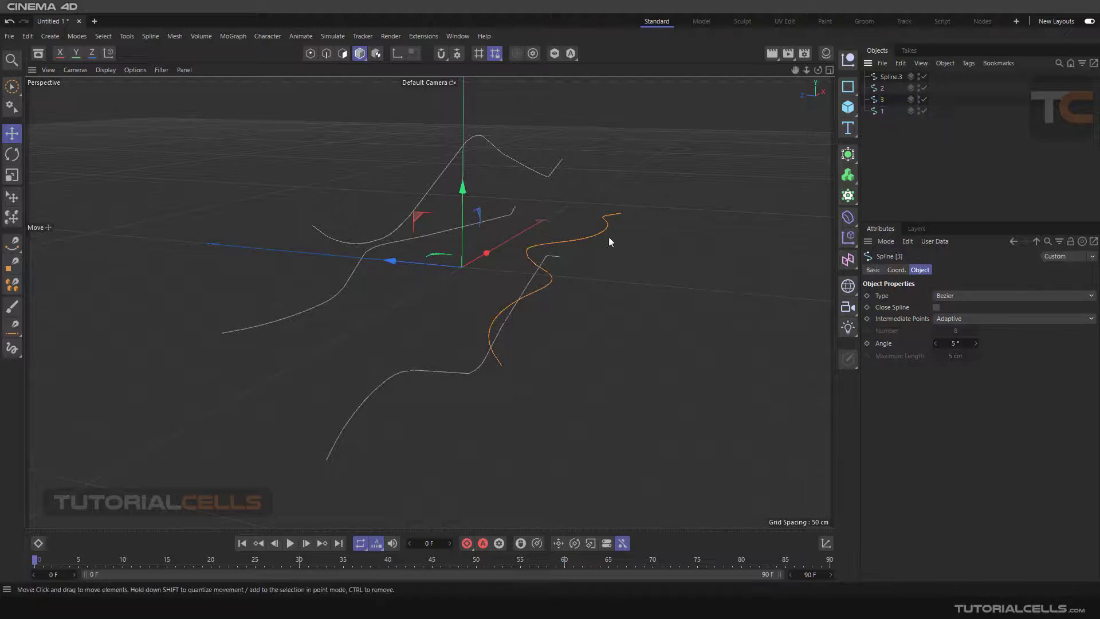
click(433, 372)
double_click(892, 77)
text(4)
key(Return)
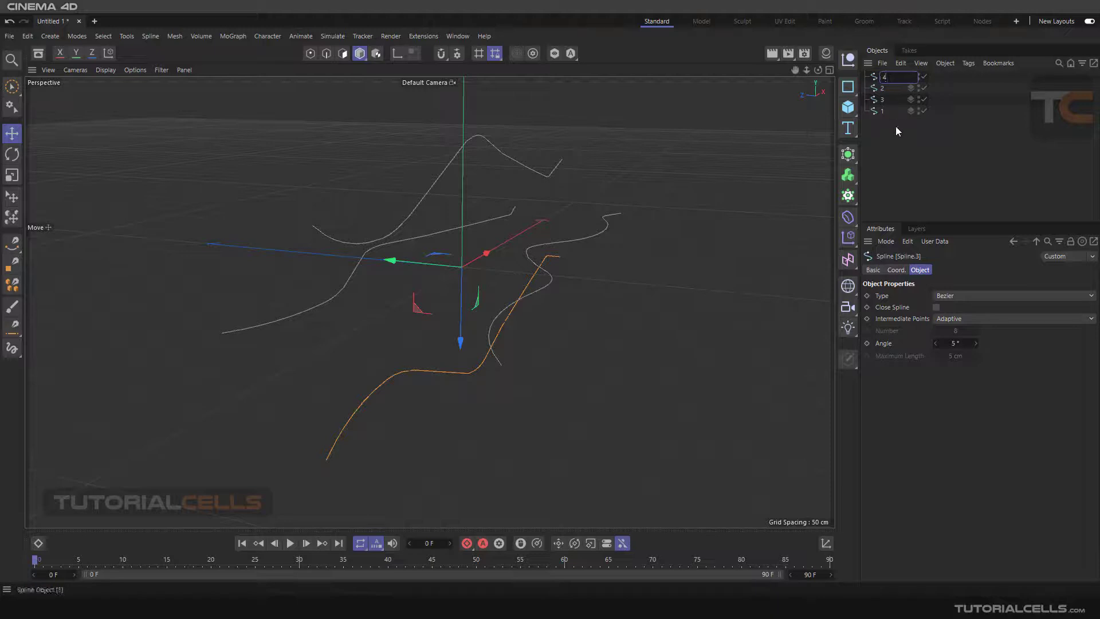
Reorder the splines in the Object Manager as 1, 2, 3, 4.
drag(885, 90, 878, 118)
click(882, 76)
click(881, 89)
click(883, 100)
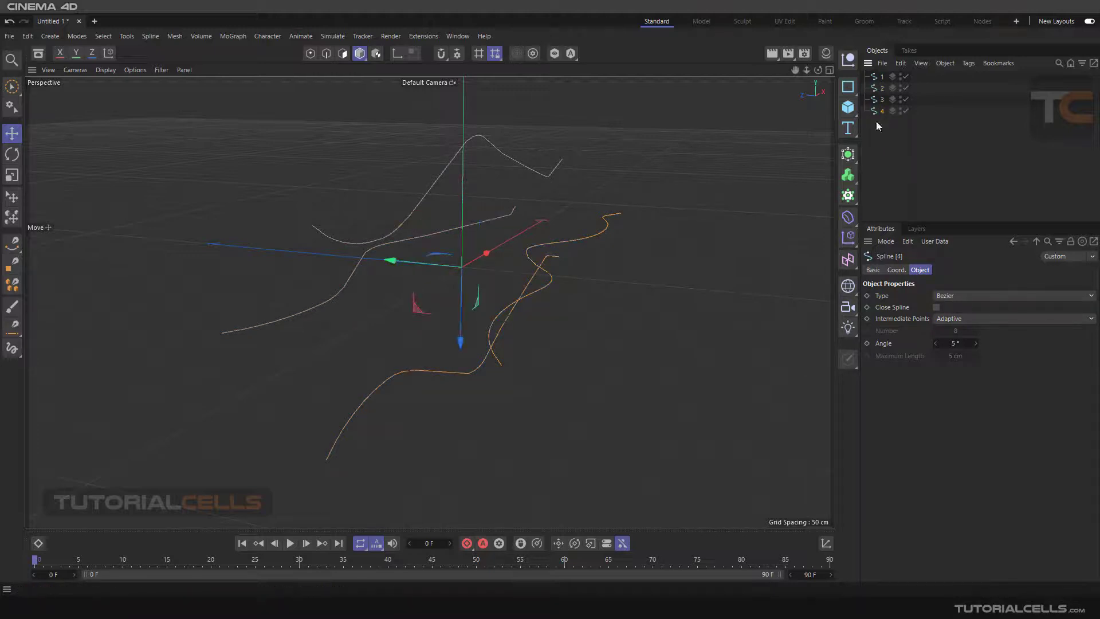
Select splines 1–4 in Points mode and cut a Cross-Section ring across them in the Top view.
click(665, 214)
middle_click(659, 216)
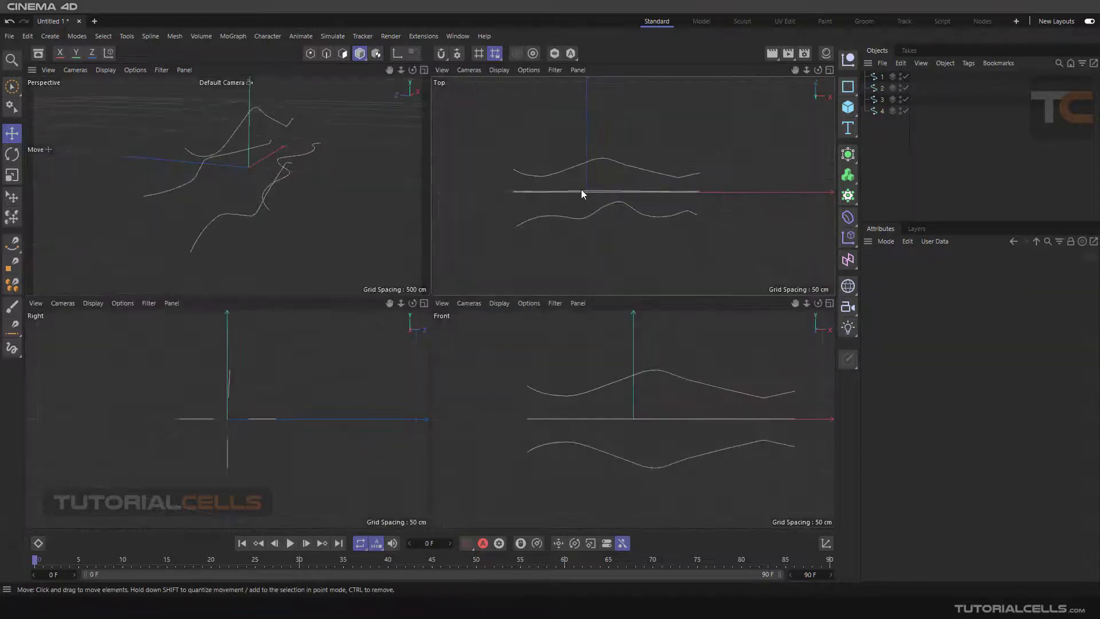
drag(867, 139, 886, 73)
right_click(652, 106)
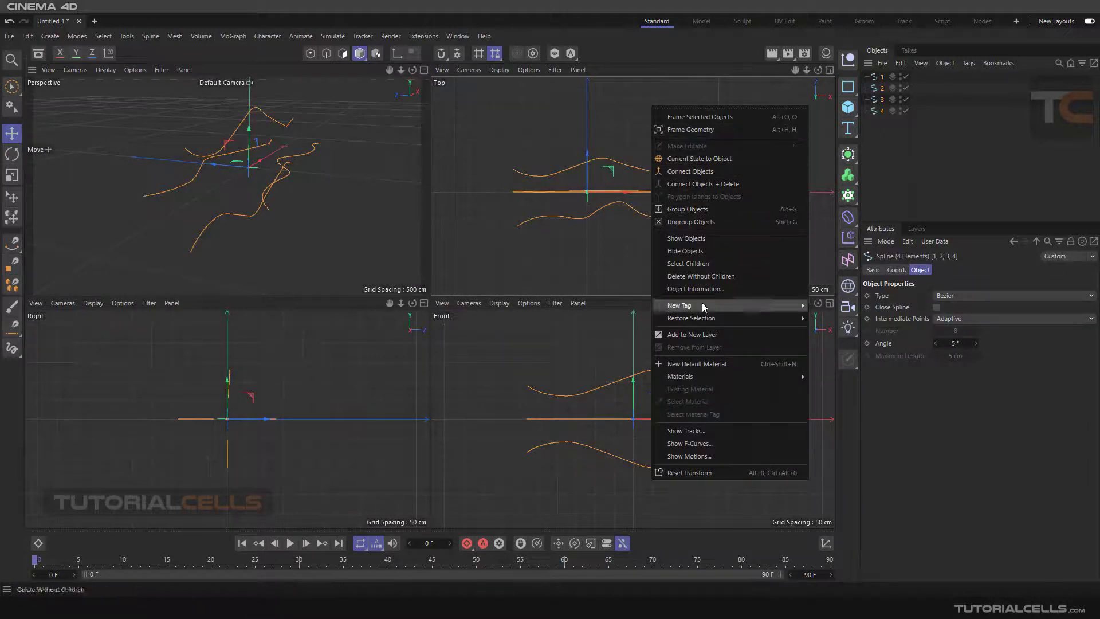
click(310, 53)
click(309, 53)
right_click(560, 102)
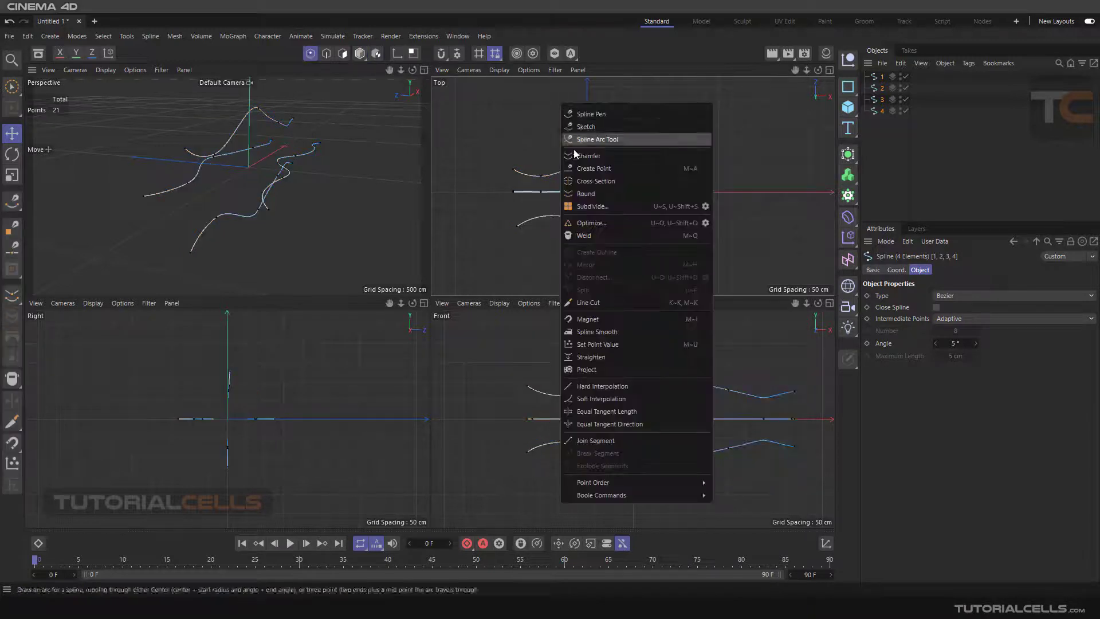
click(579, 181)
drag(552, 137, 559, 252)
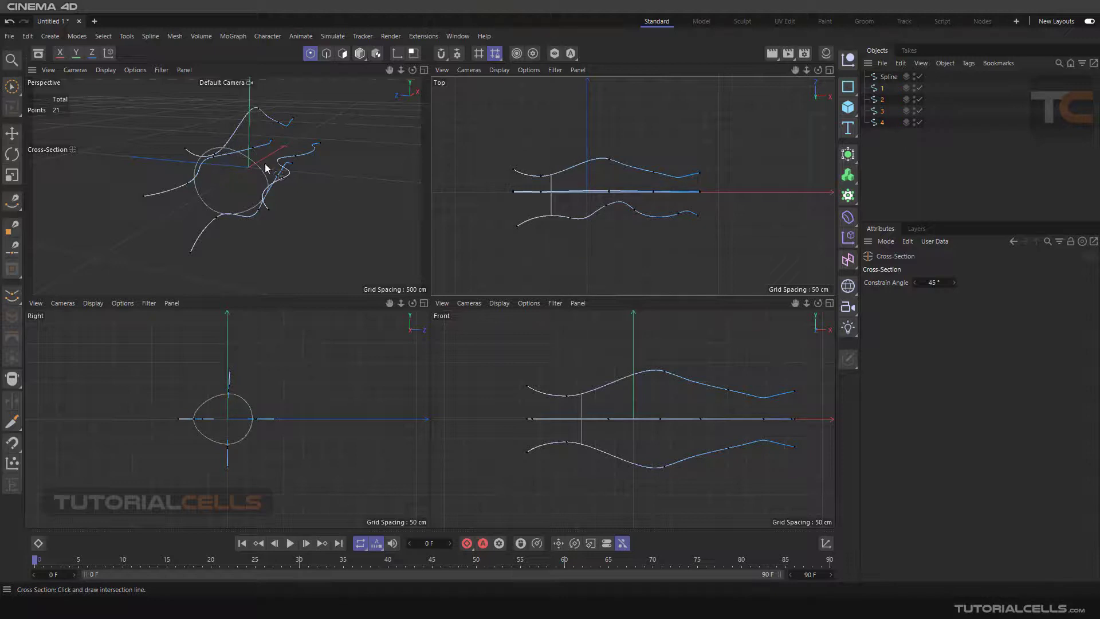
alt+drag(227, 187, 324, 197)
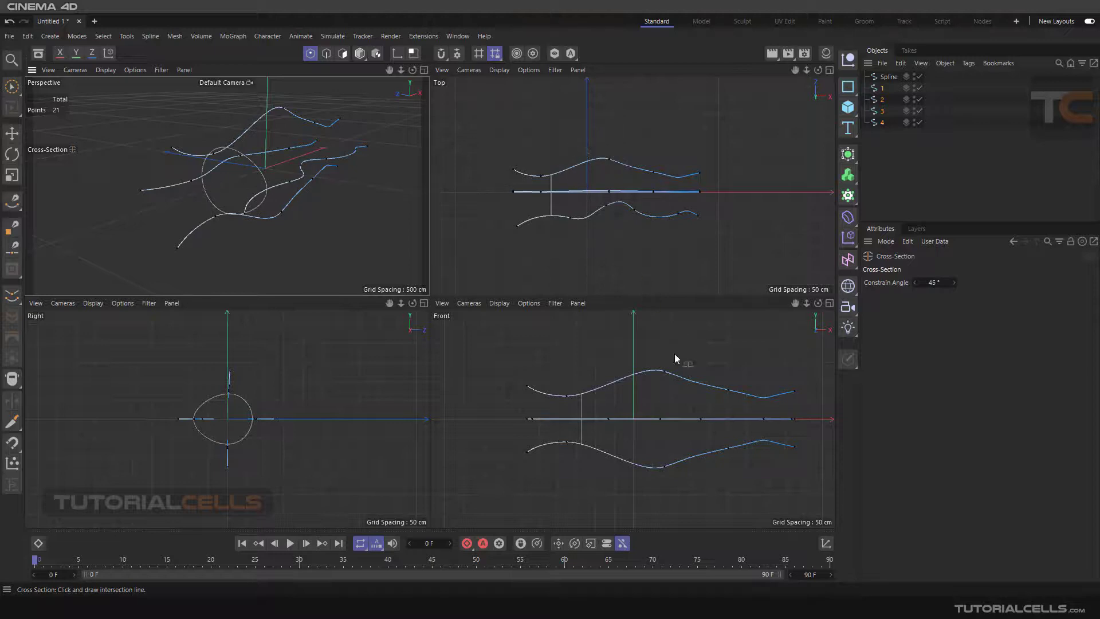
Undo a stray cross-section ring cut in the Perspective view.
scroll(648, 366, down, 2)
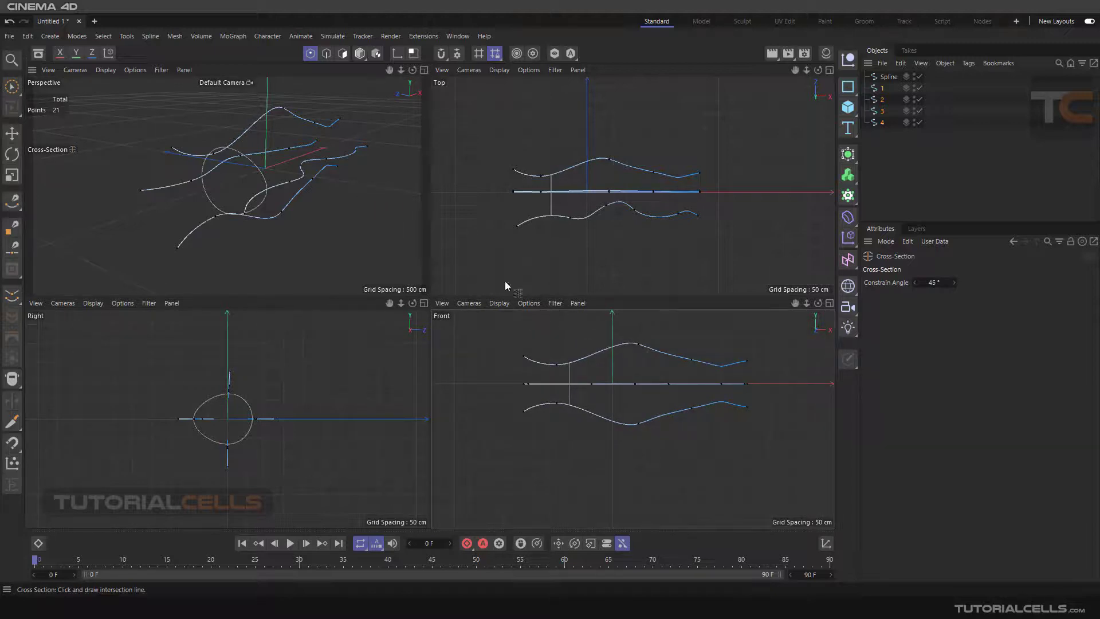
drag(322, 94, 336, 221)
mouse_move(352, 176)
alt+mouse_down()
mouse_move(311, 177)
mouse_move(413, 171)
mouse_move(289, 176)
mouse_move(349, 177)
alt+mouse_up()
key(ctrl+z)
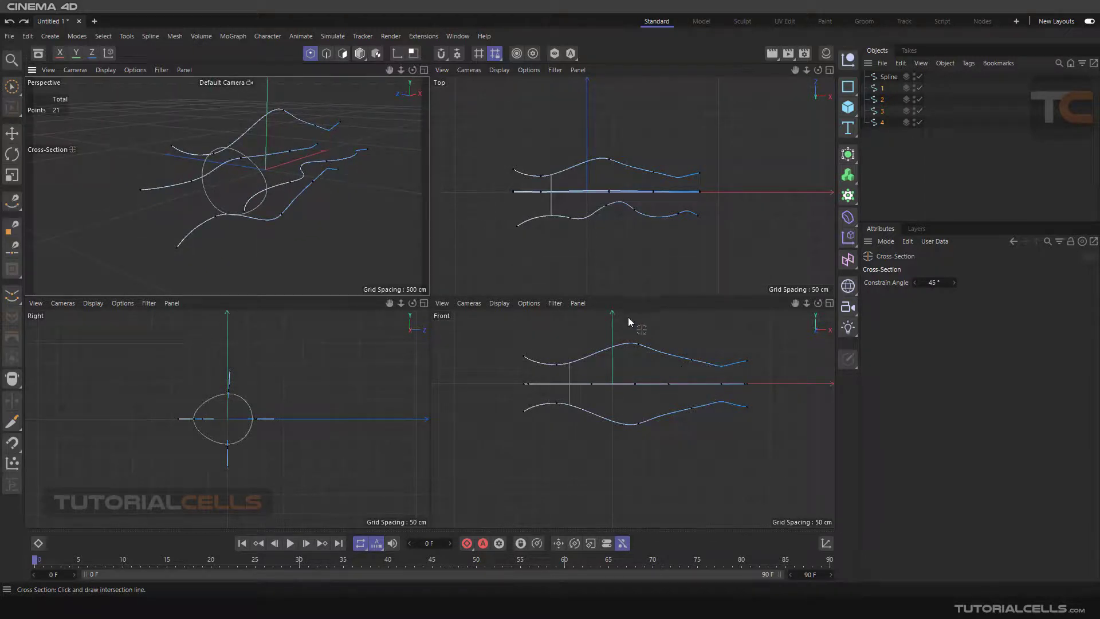
Cut six more cross-section rings, Spline.1 to Spline.6, across the guides in the Front view.
drag(599, 317, 618, 435)
mouse_move(613, 318)
mouse_down()
mouse_move(619, 418)
mouse_move(634, 428)
mouse_up()
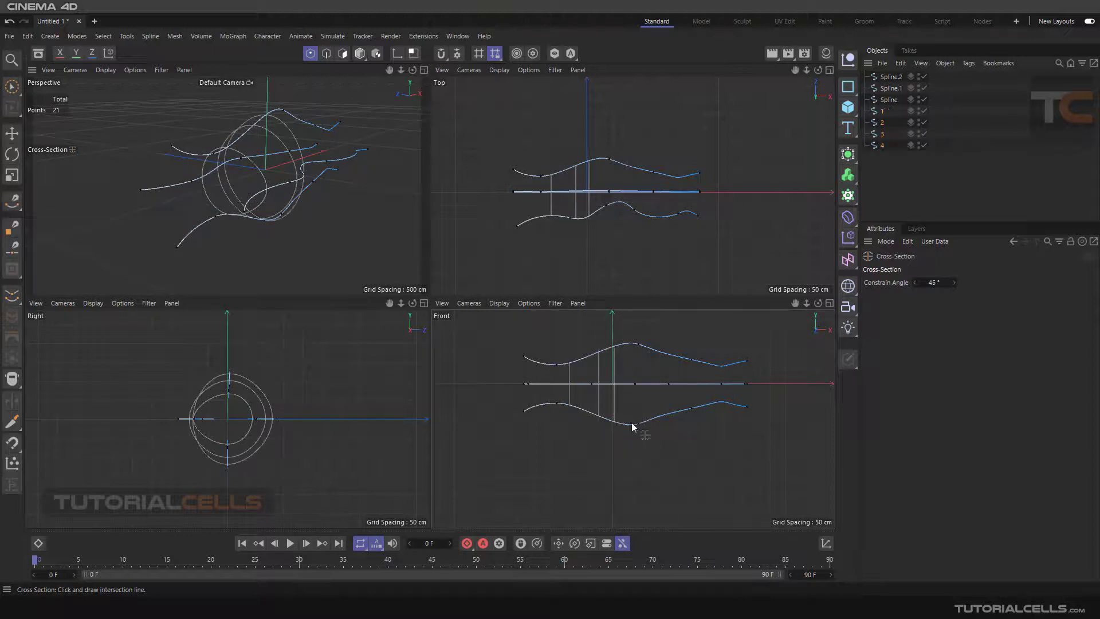
drag(656, 322, 666, 442)
drag(679, 329, 693, 438)
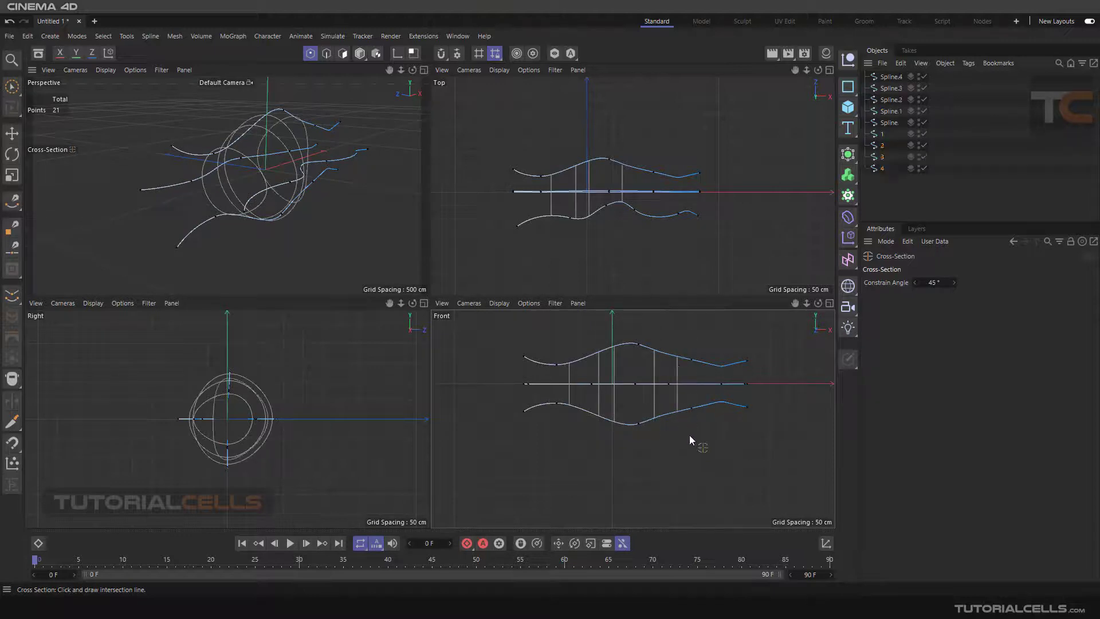
drag(713, 339, 720, 449)
drag(737, 345, 739, 419)
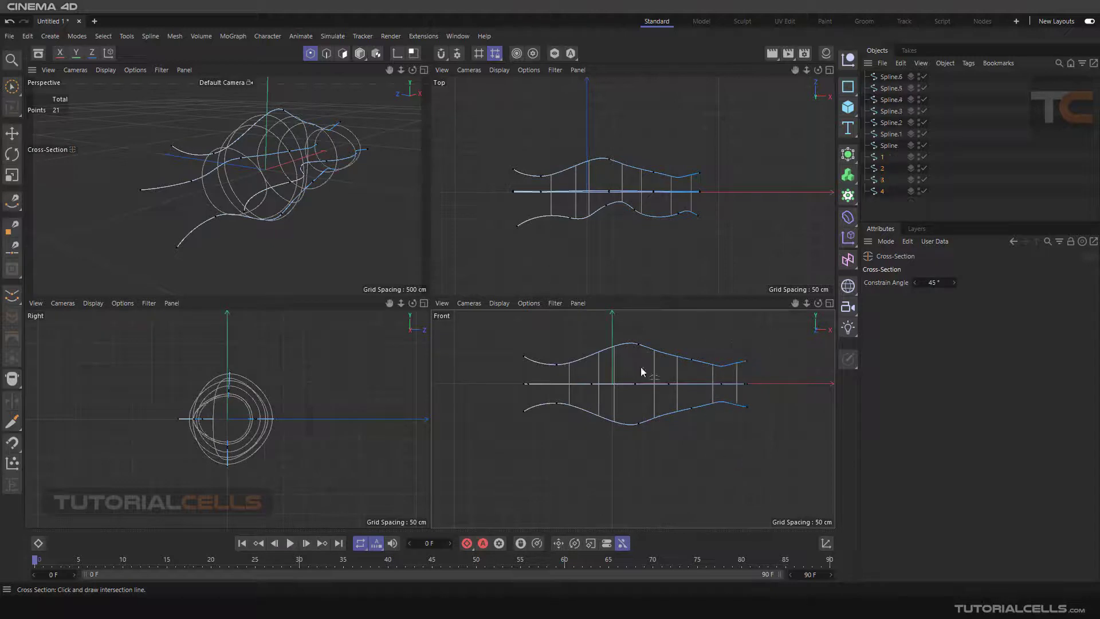
alt+drag(354, 164, 324, 180)
Add a Loft object from the Generators palette.
middle_click(316, 179)
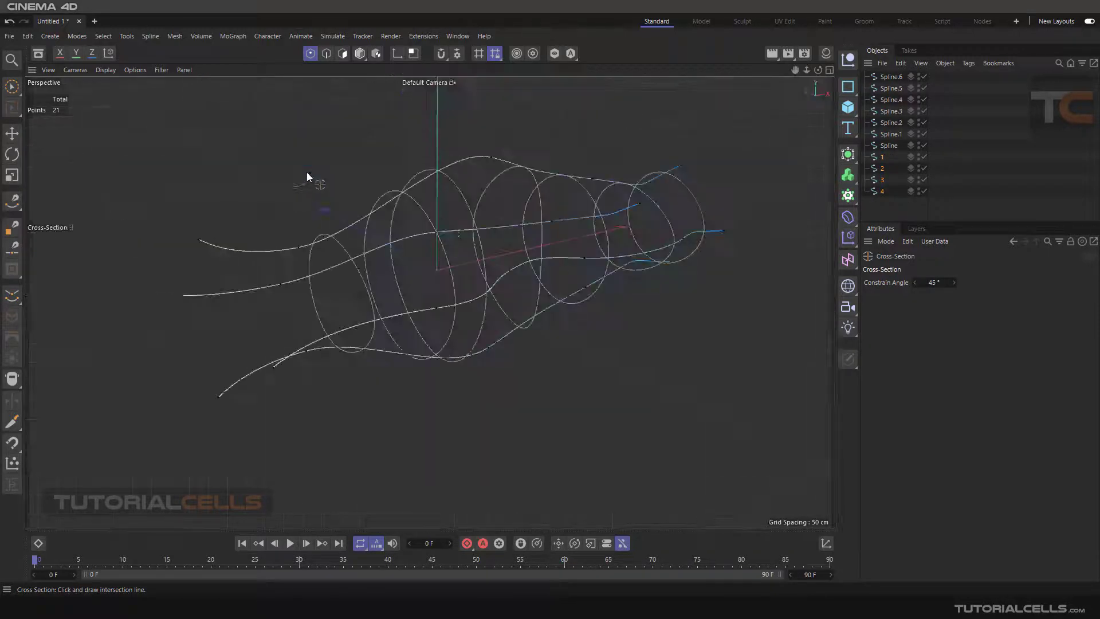
alt+drag(481, 215, 606, 229)
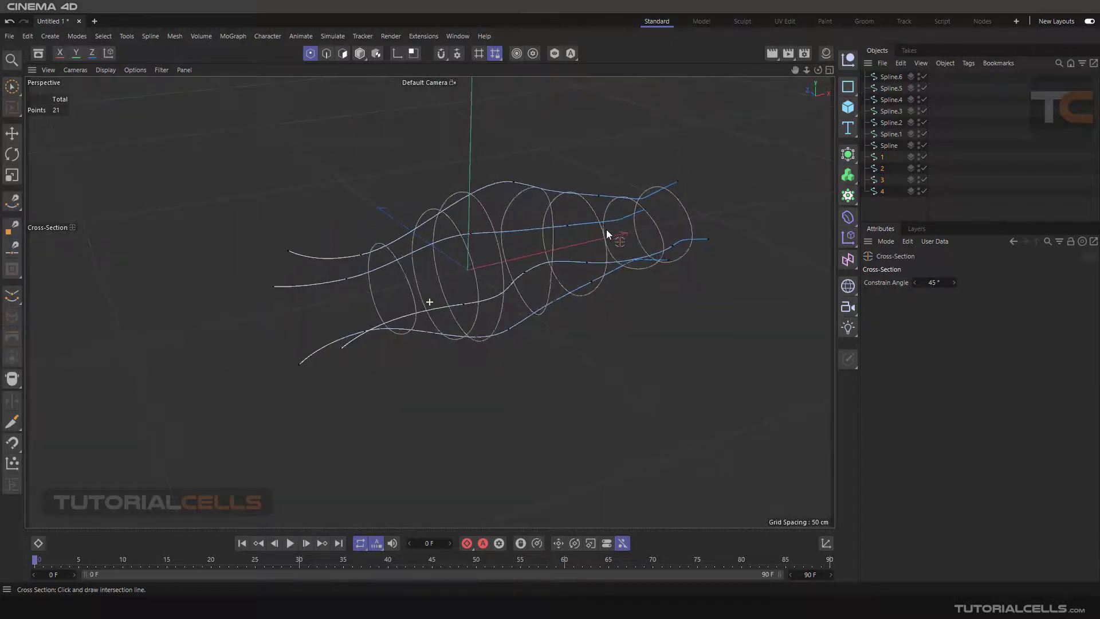
click(850, 153)
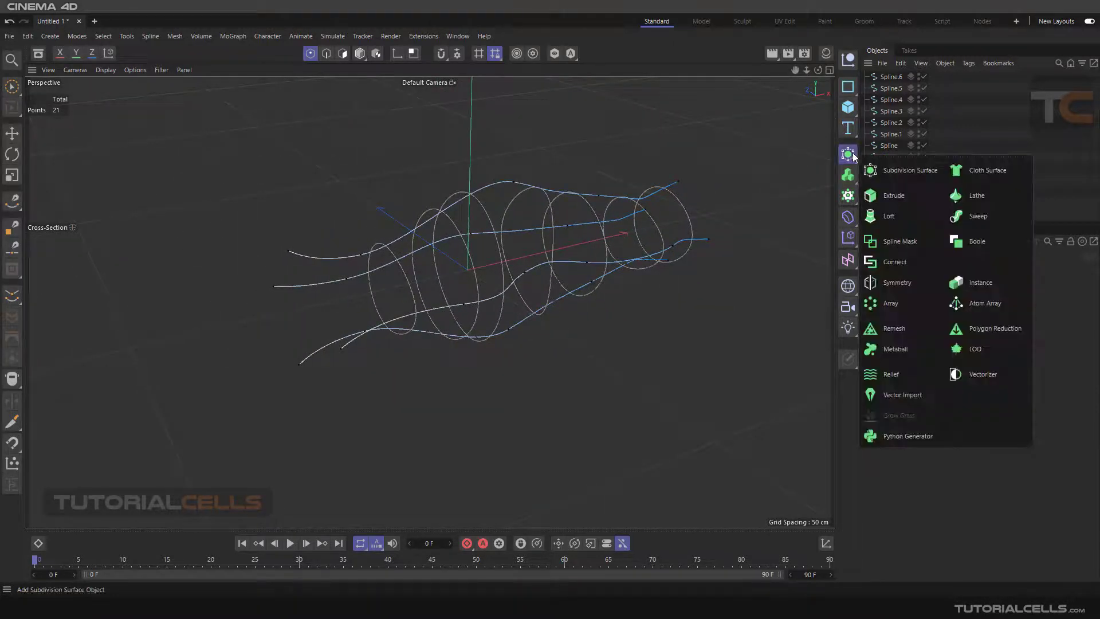
click(938, 218)
Drag the seven rings, Spline to Spline.6, into the Loft, then undo the nesting.
click(890, 89)
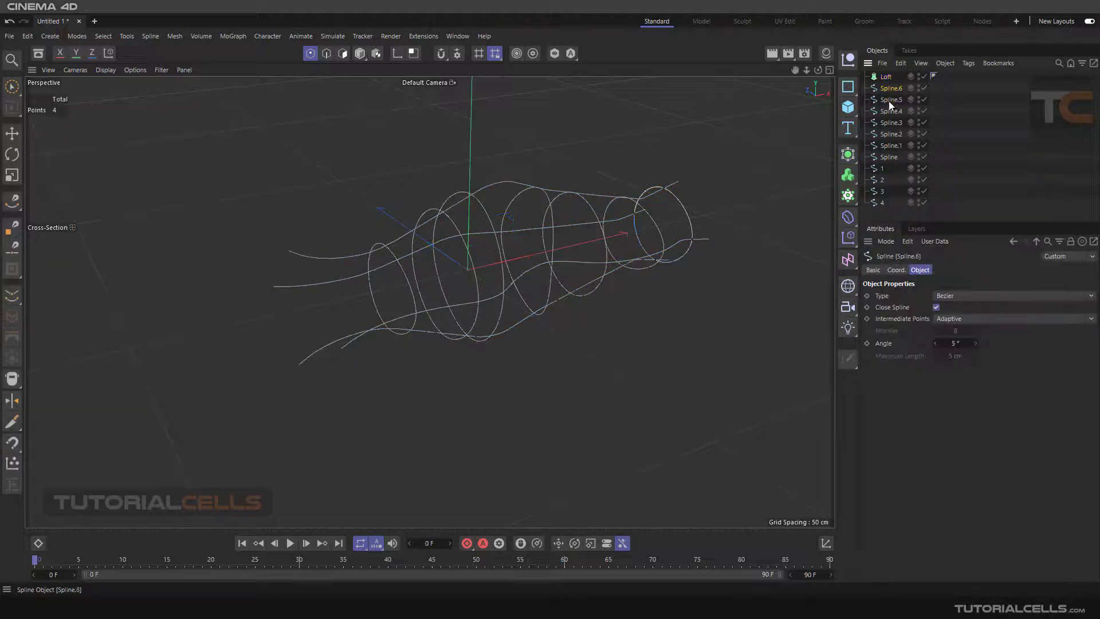
shift+click(892, 145)
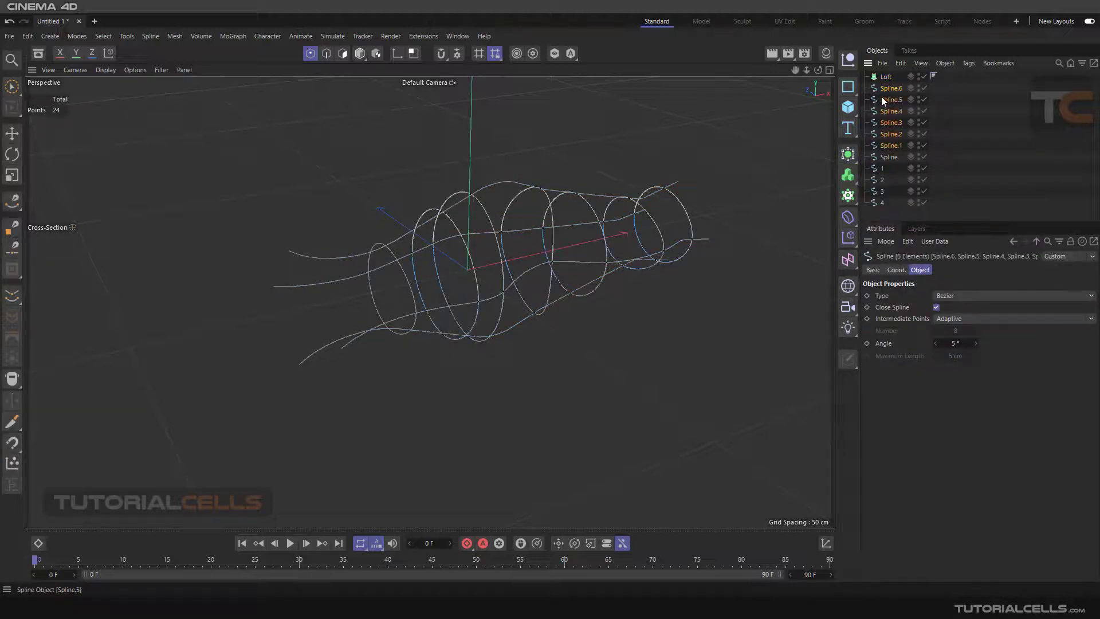
shift+click(889, 157)
drag(889, 157, 888, 77)
alt+drag(545, 216, 634, 191)
key(ctrl+z)
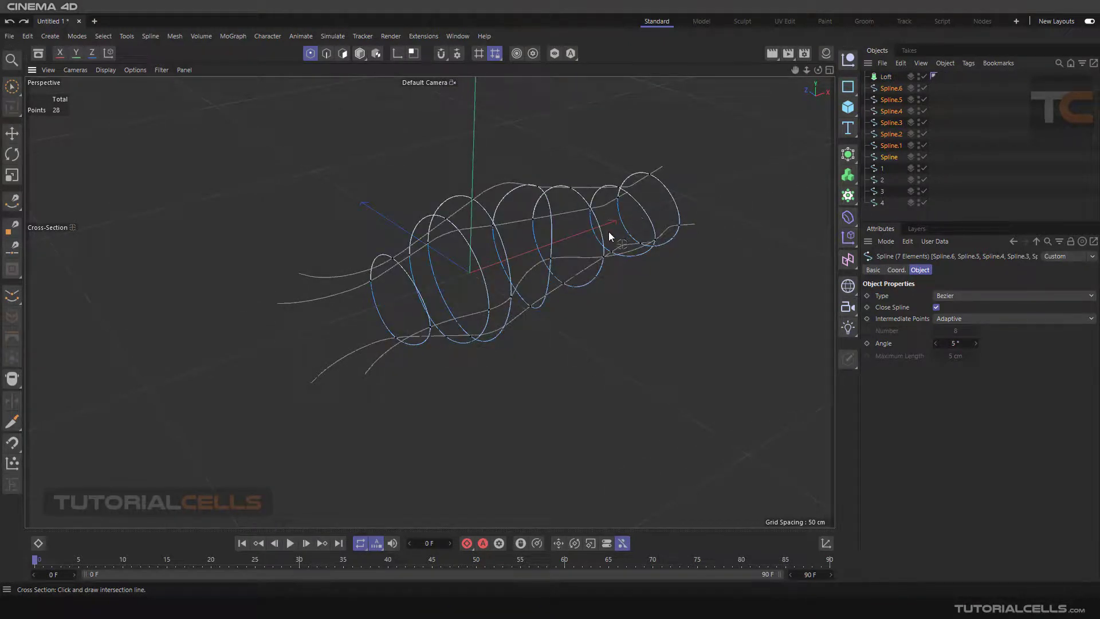
click(54, 227)
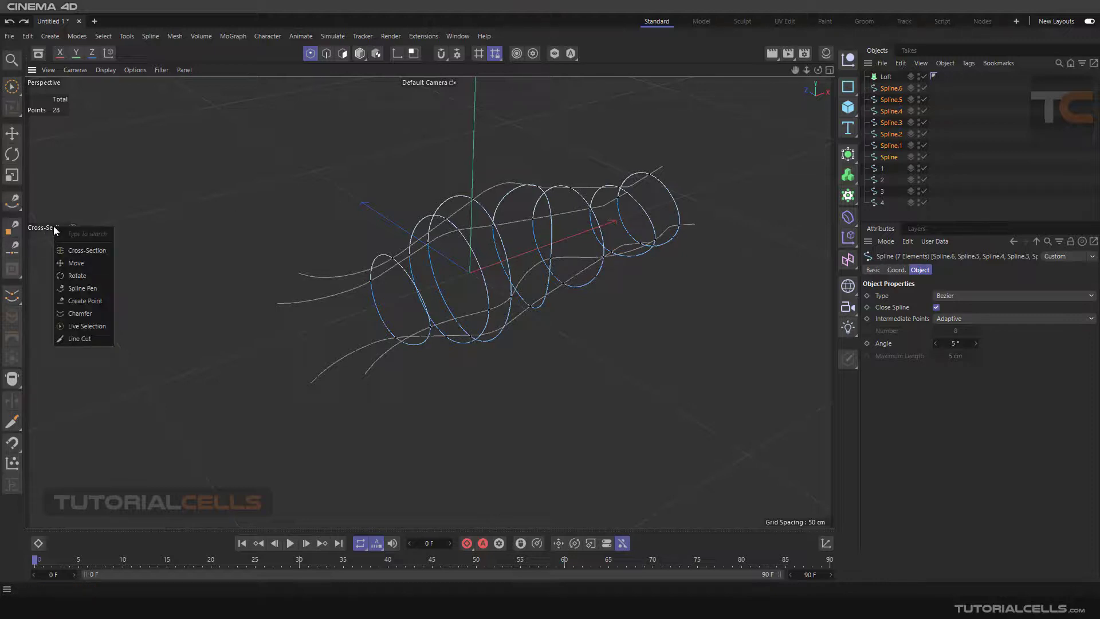
With the Cross-Section tool active, try cutting a ring across the splines from a side view.
click(78, 253)
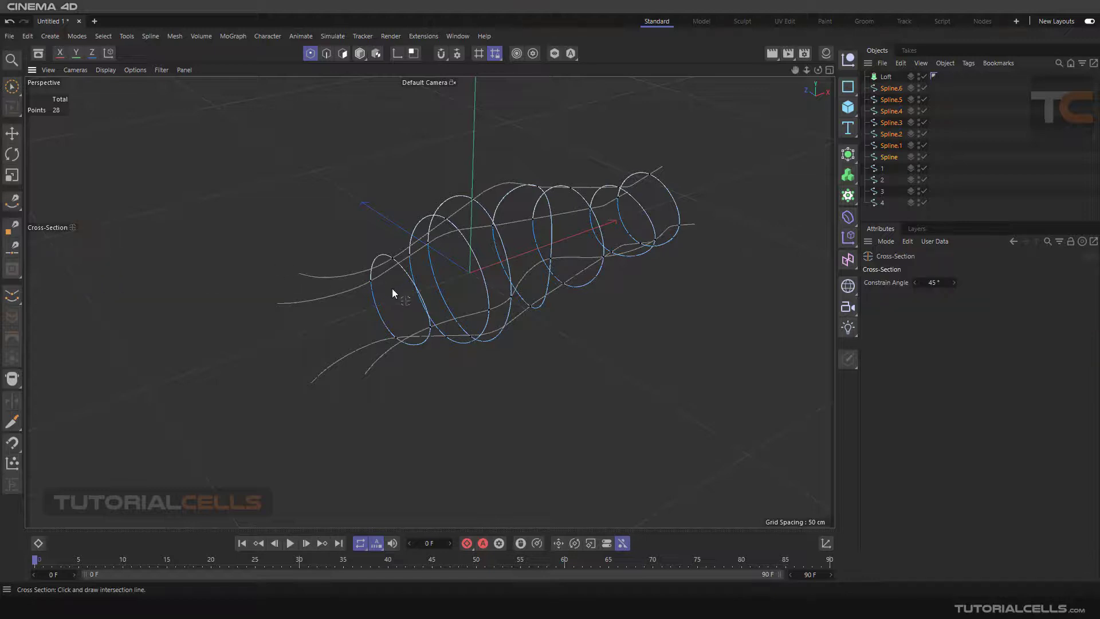
alt+drag(361, 289, 330, 284)
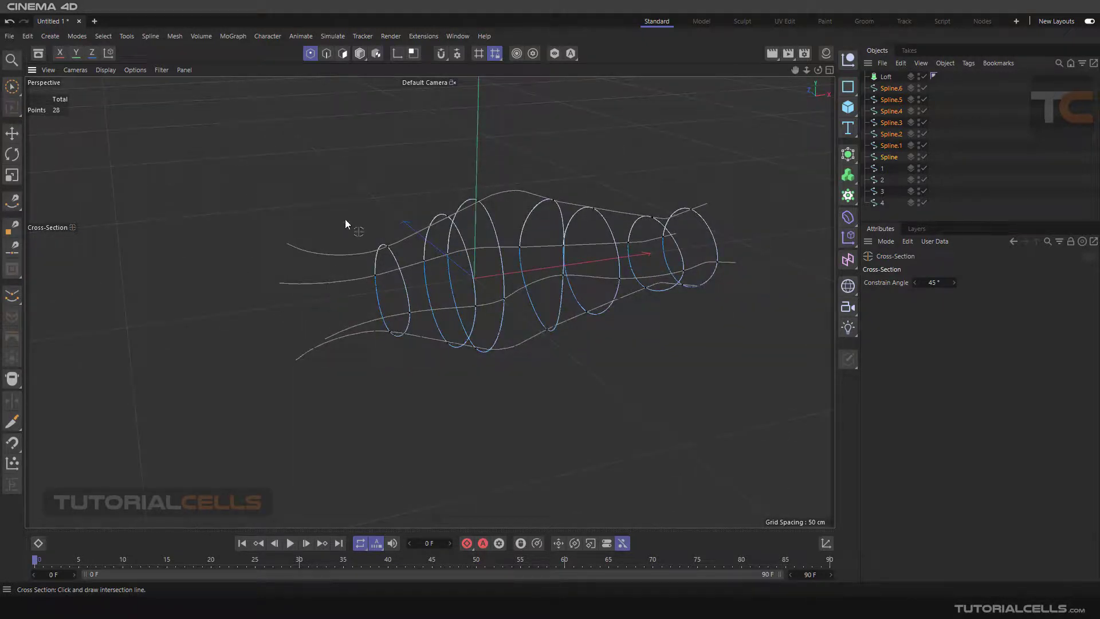
drag(351, 235, 354, 387)
drag(356, 401, 356, 400)
drag(349, 195, 358, 394)
drag(349, 197, 351, 391)
Select guide splines 1–4 and cut ring Spline.7 across their left, wide end.
click(882, 168)
shift+click(882, 203)
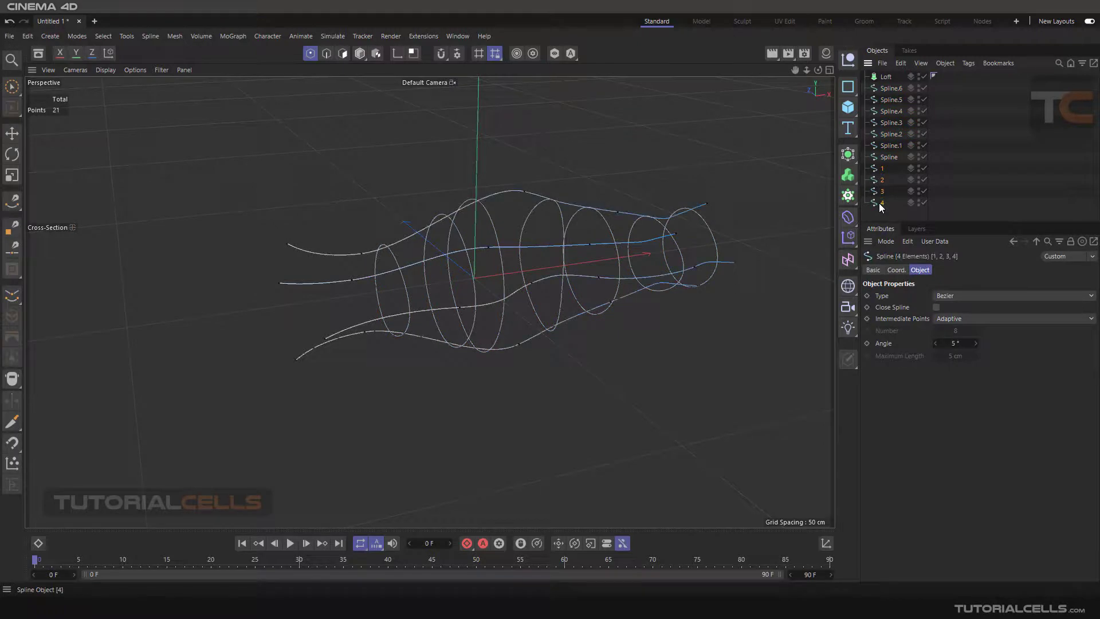
drag(336, 214, 351, 395)
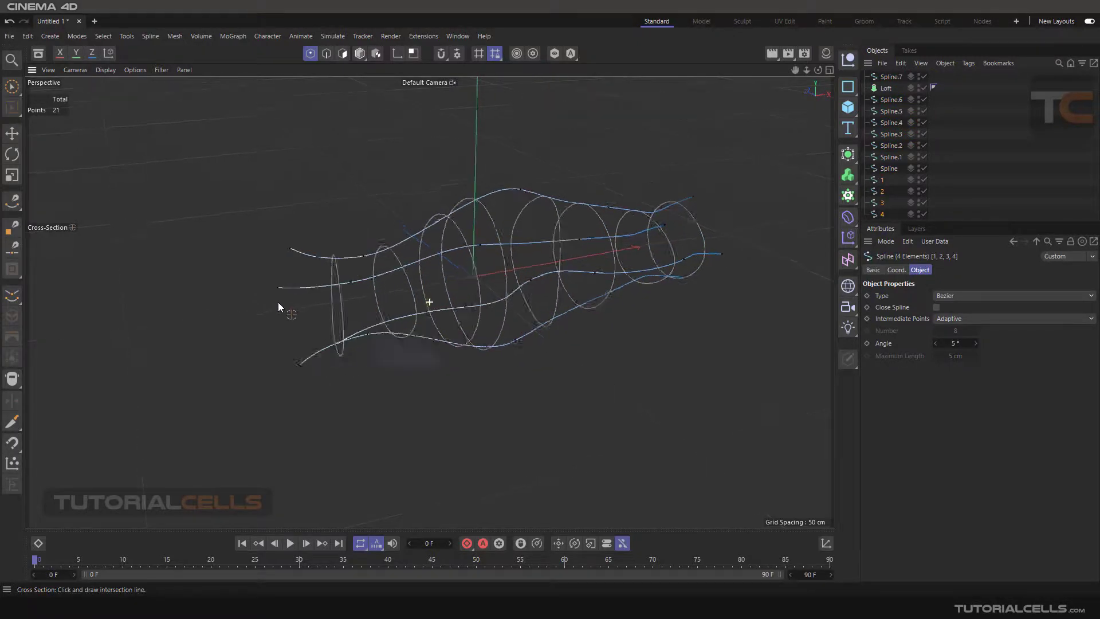